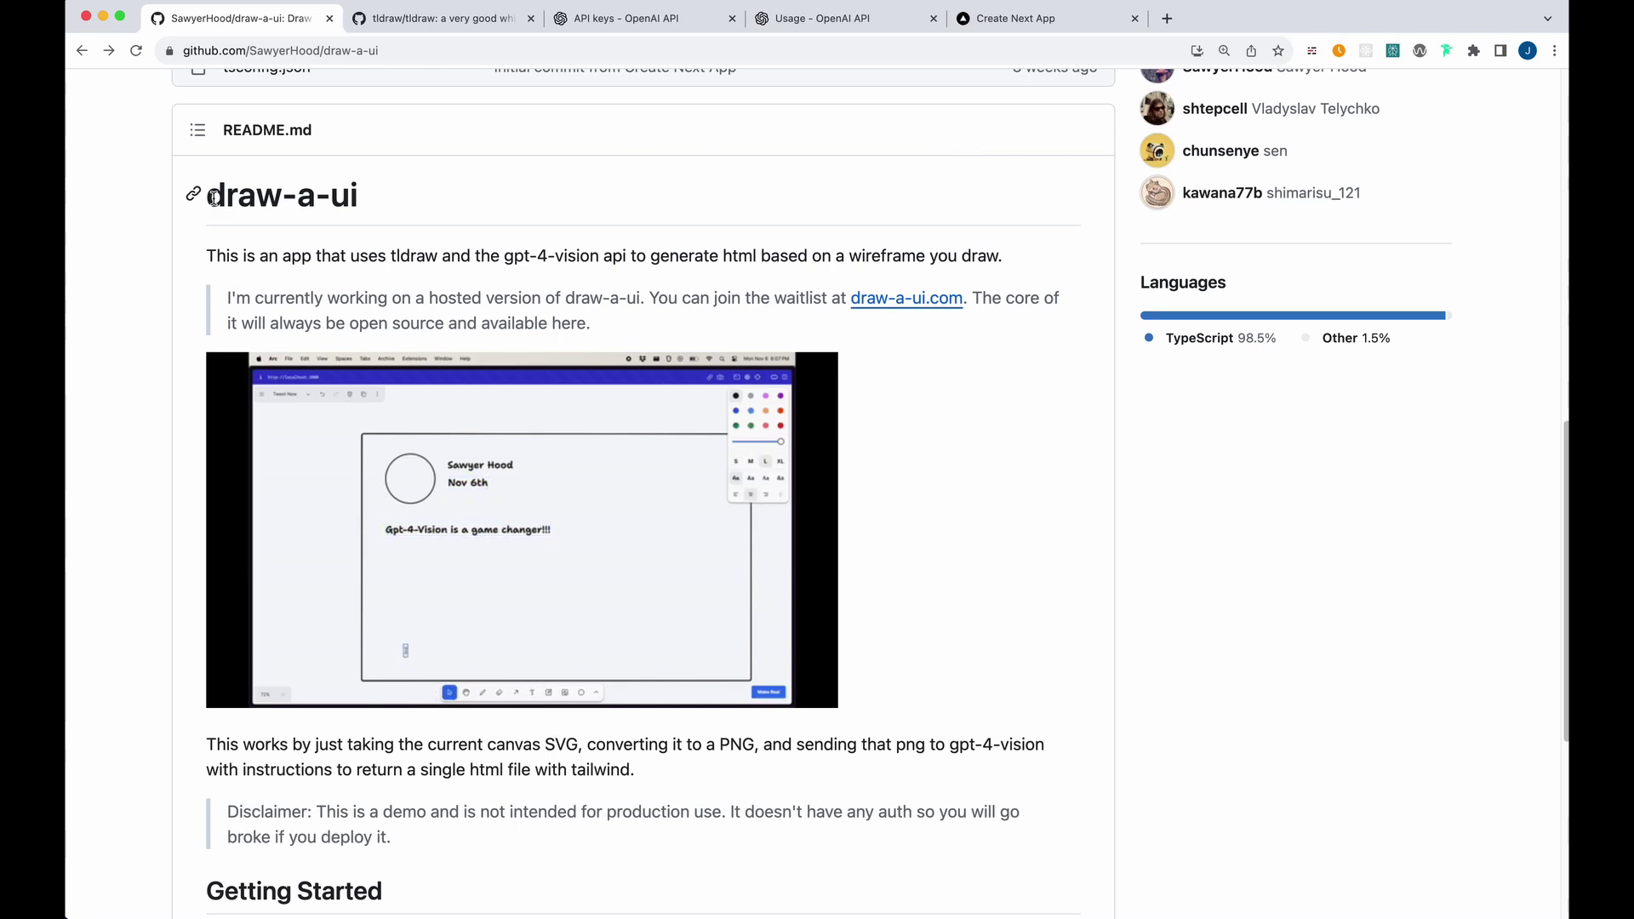
- Read the draw-a-ui README, return to the repo's file list, and bring up the .env.local editor
triple_click(269, 205)
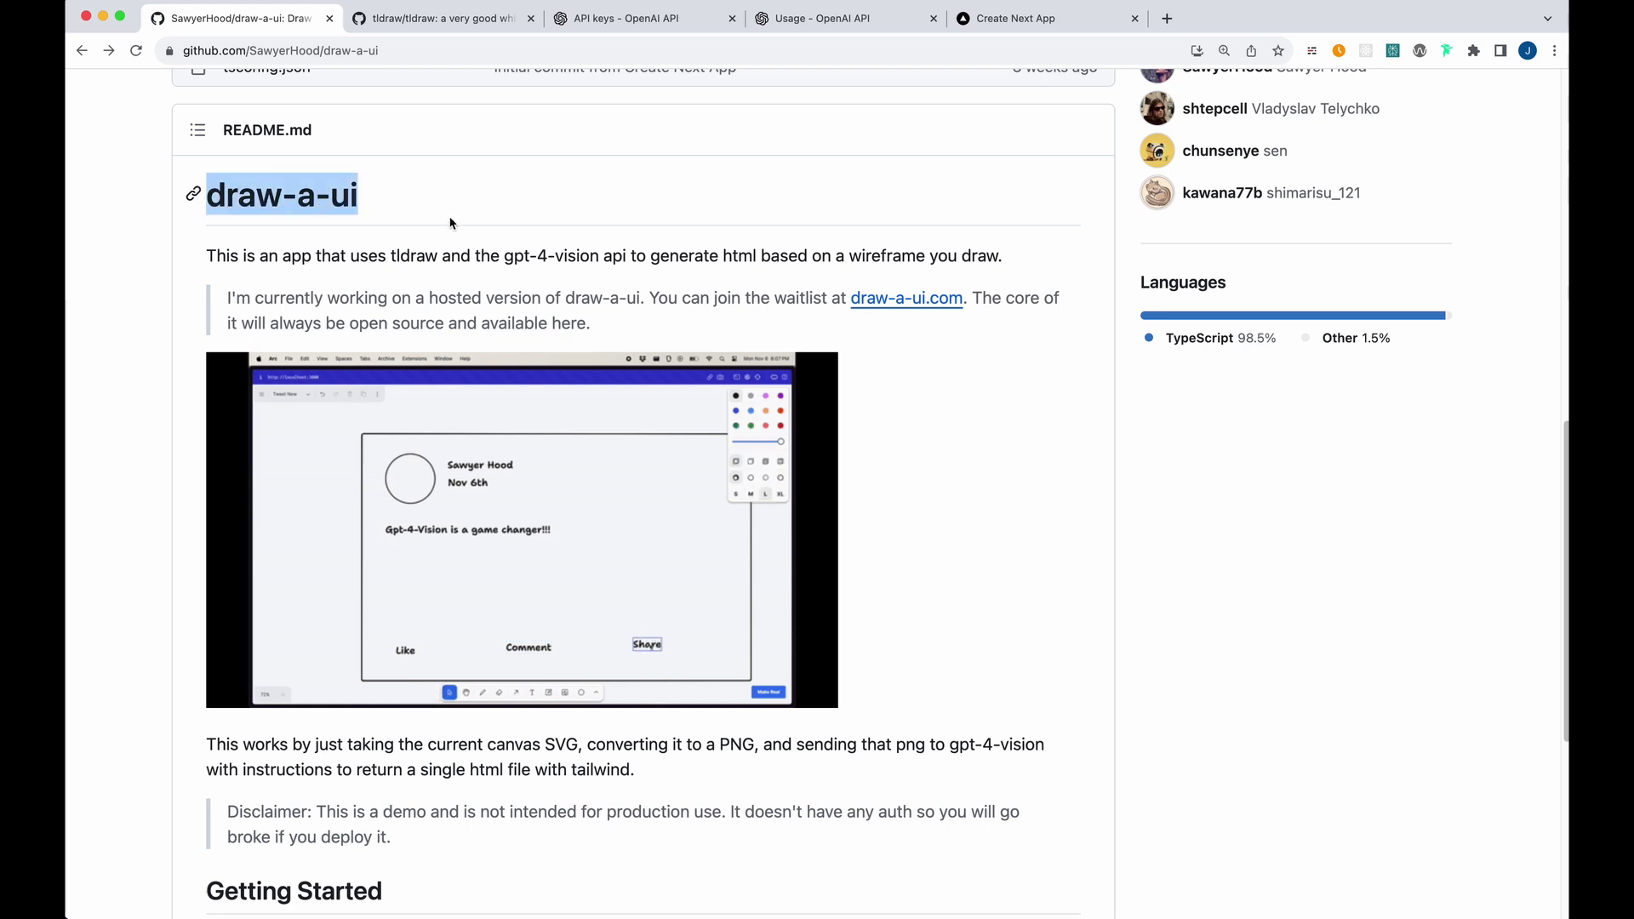
left_click(451, 223)
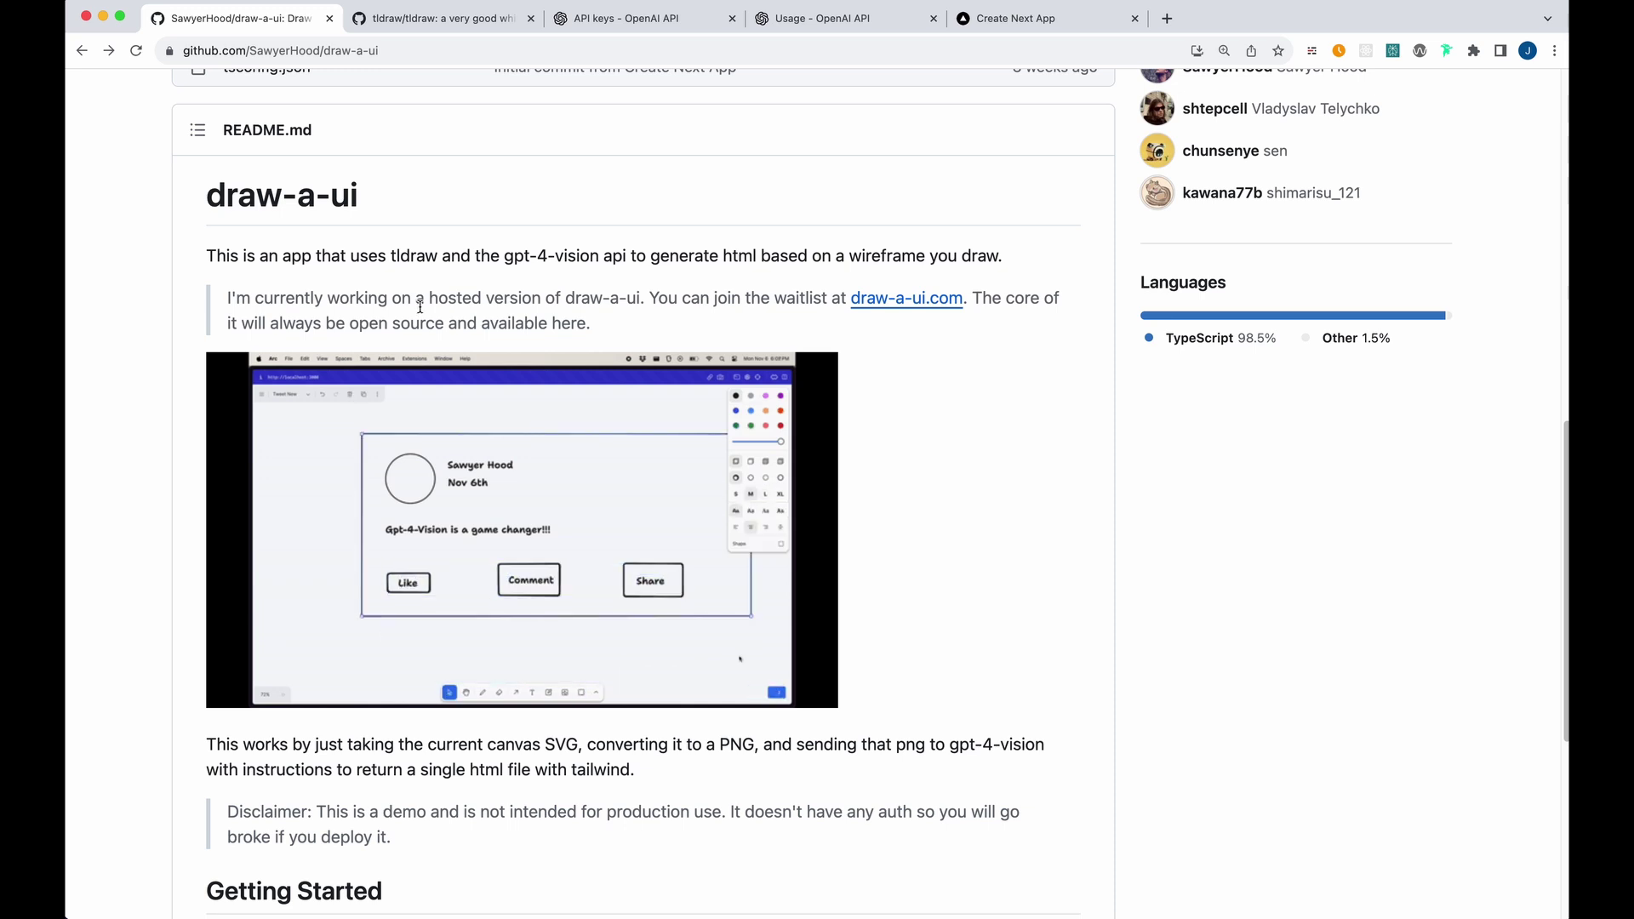
scroll(419, 306, "up", 15)
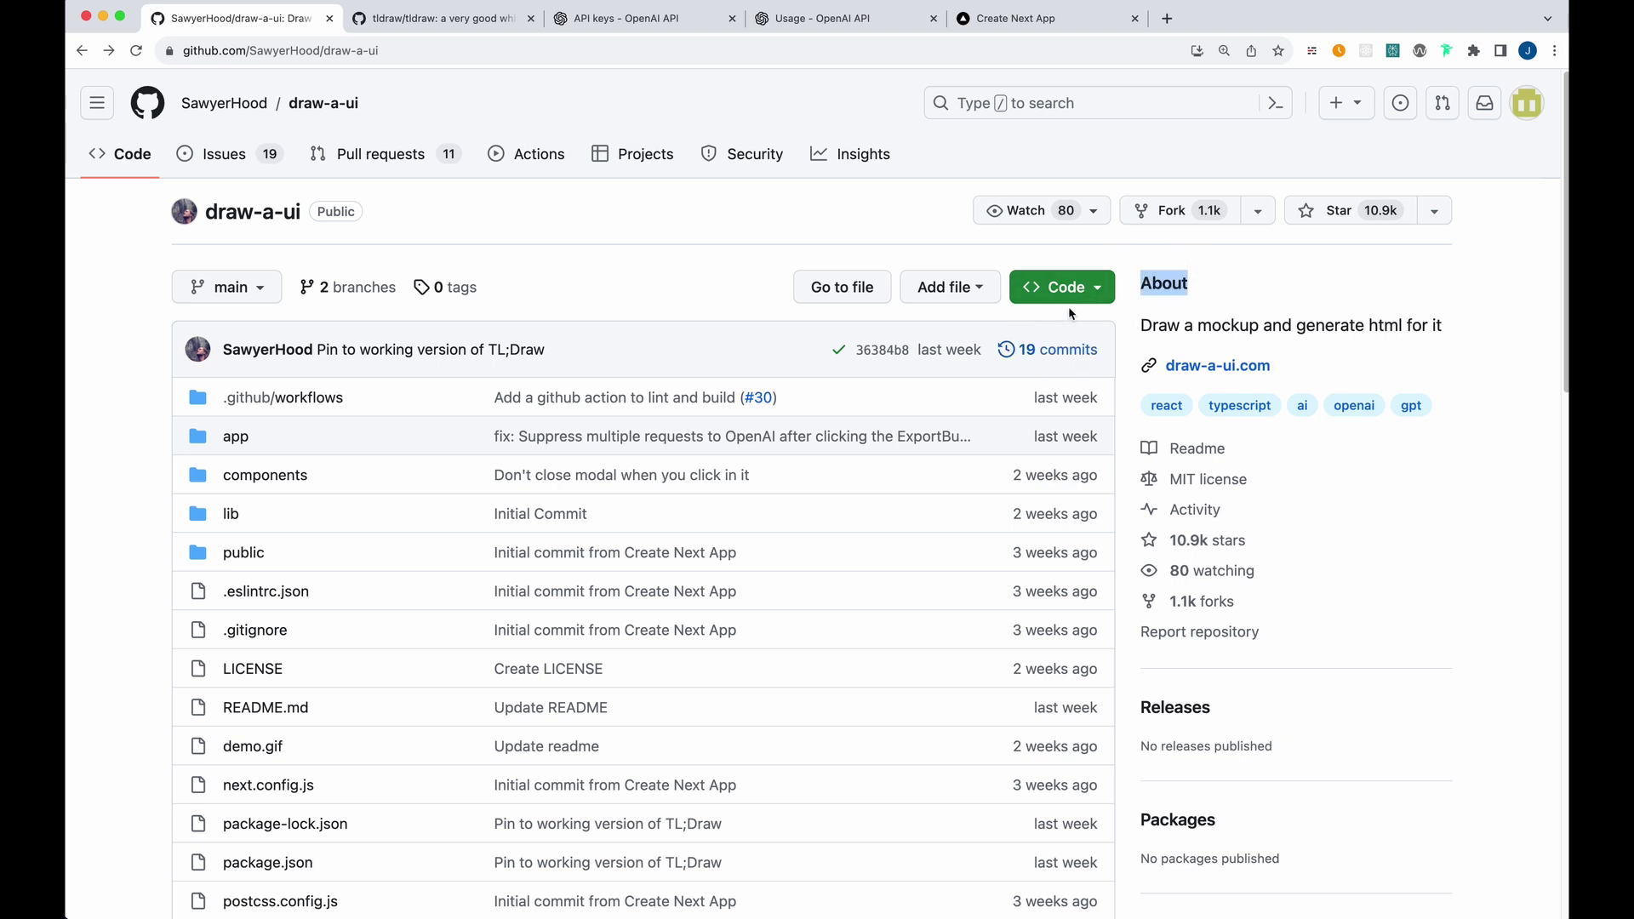
key("super+Tab")
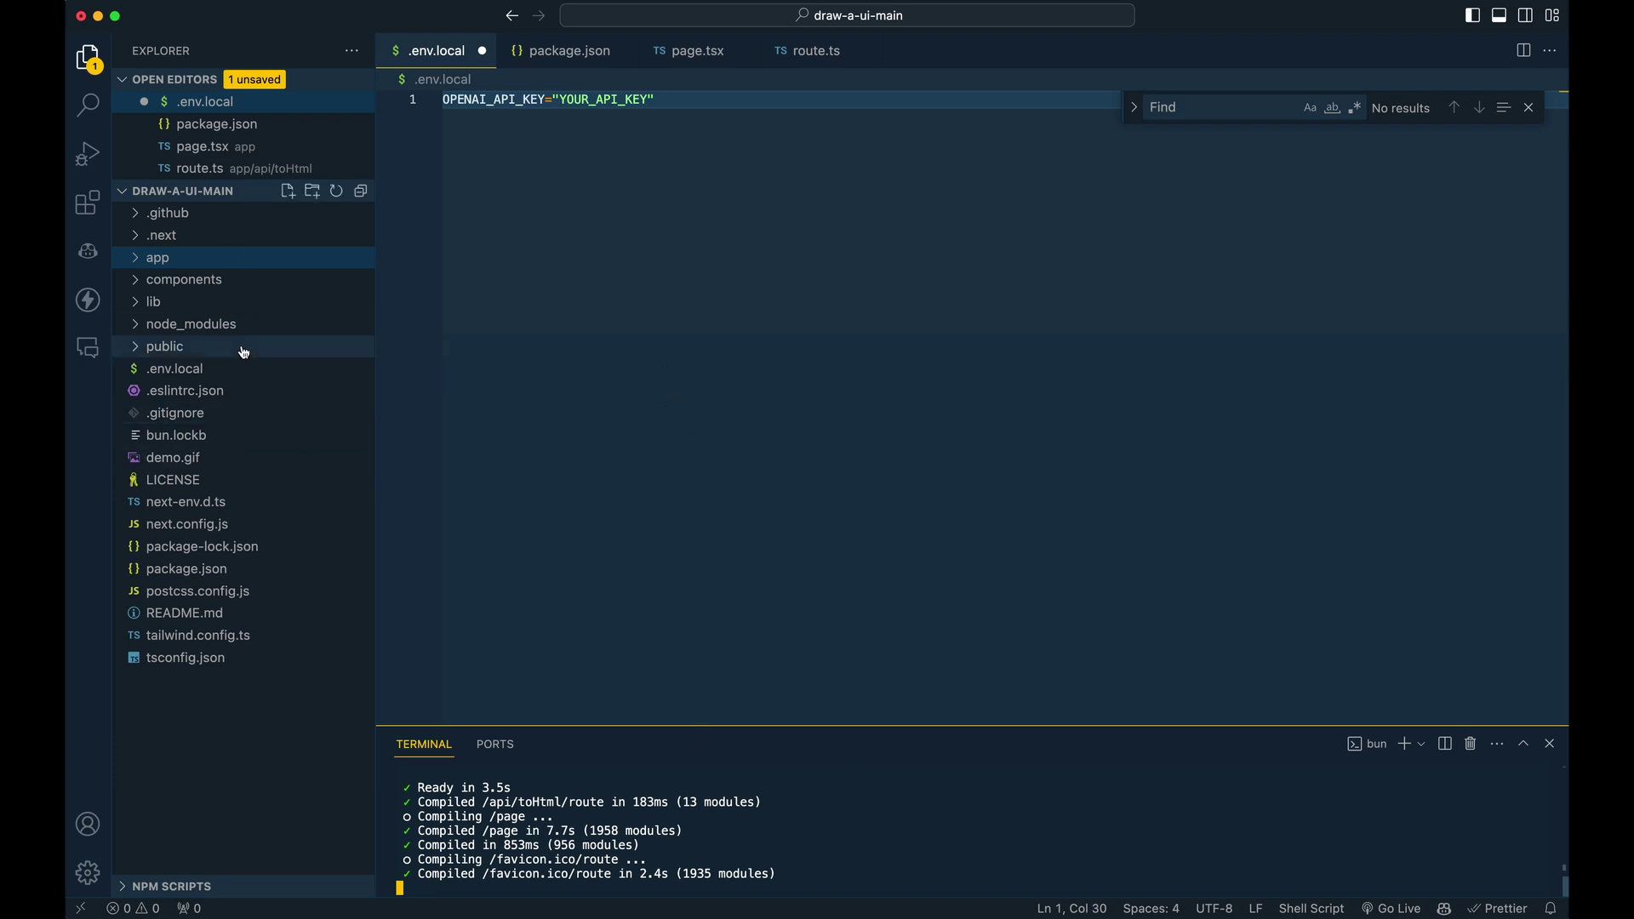
left_click(179, 371)
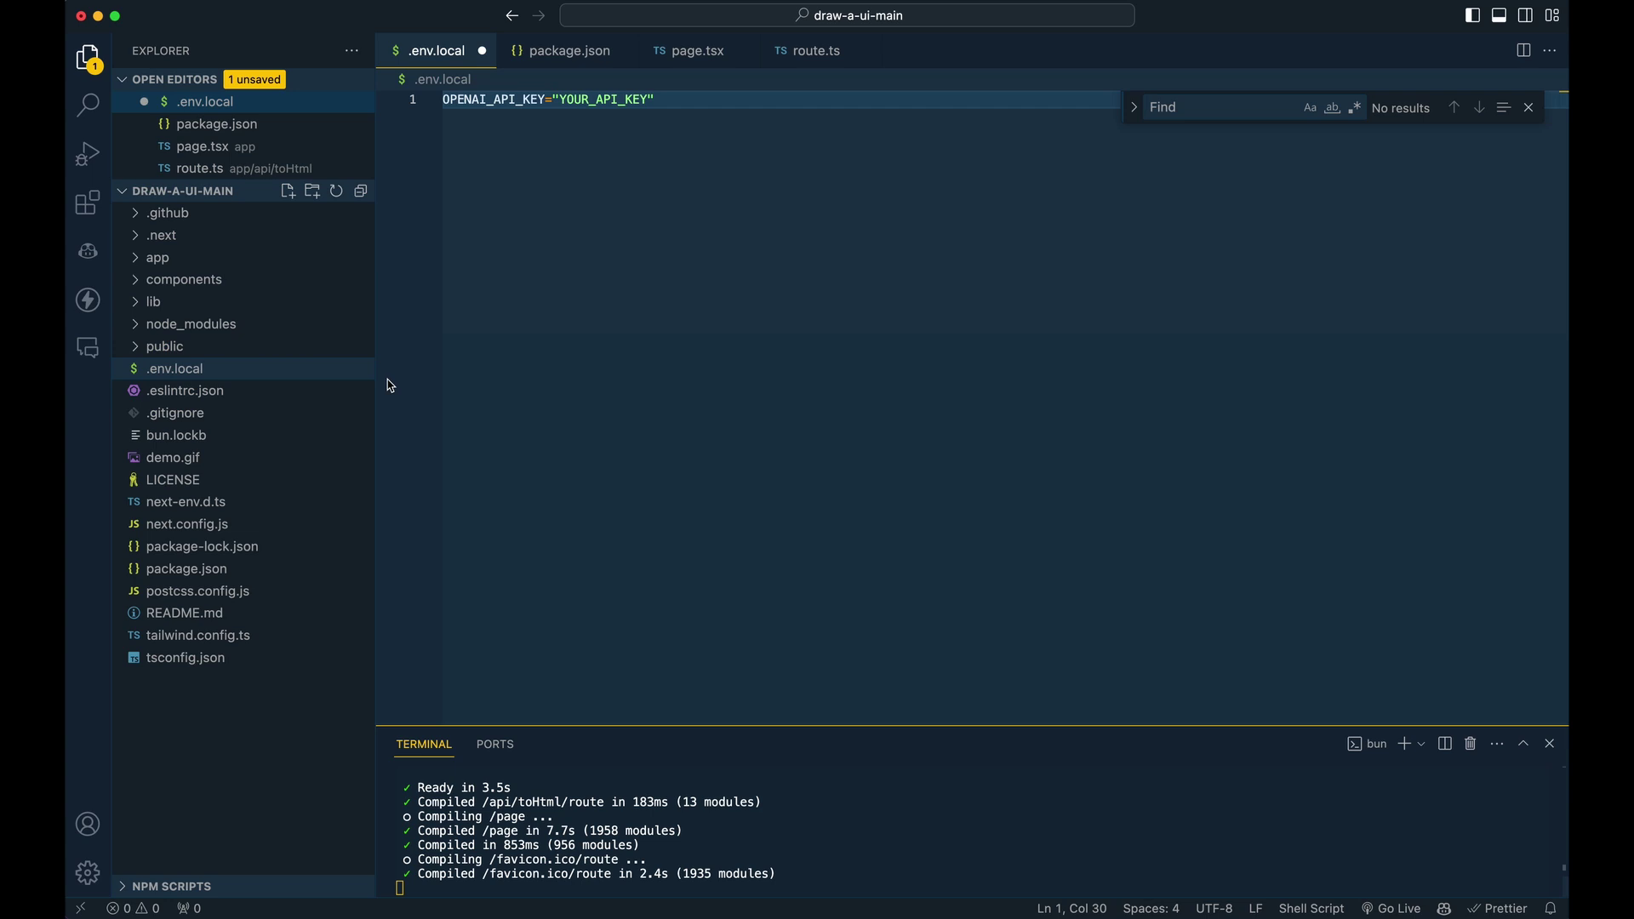
key("super+Tab")
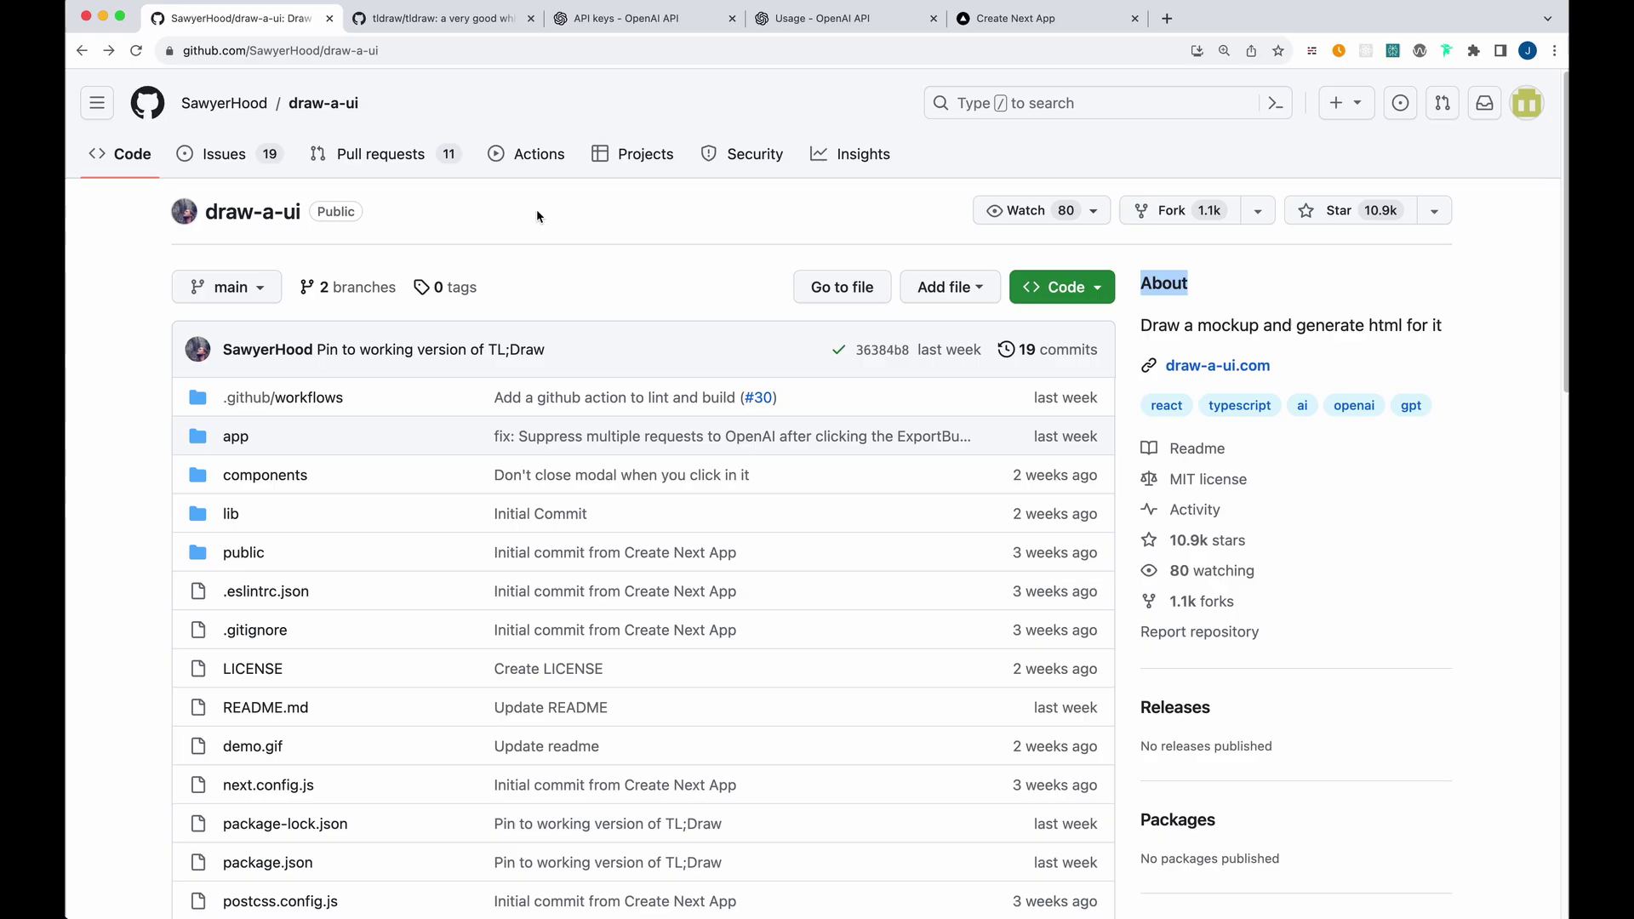
left_click(661, 21)
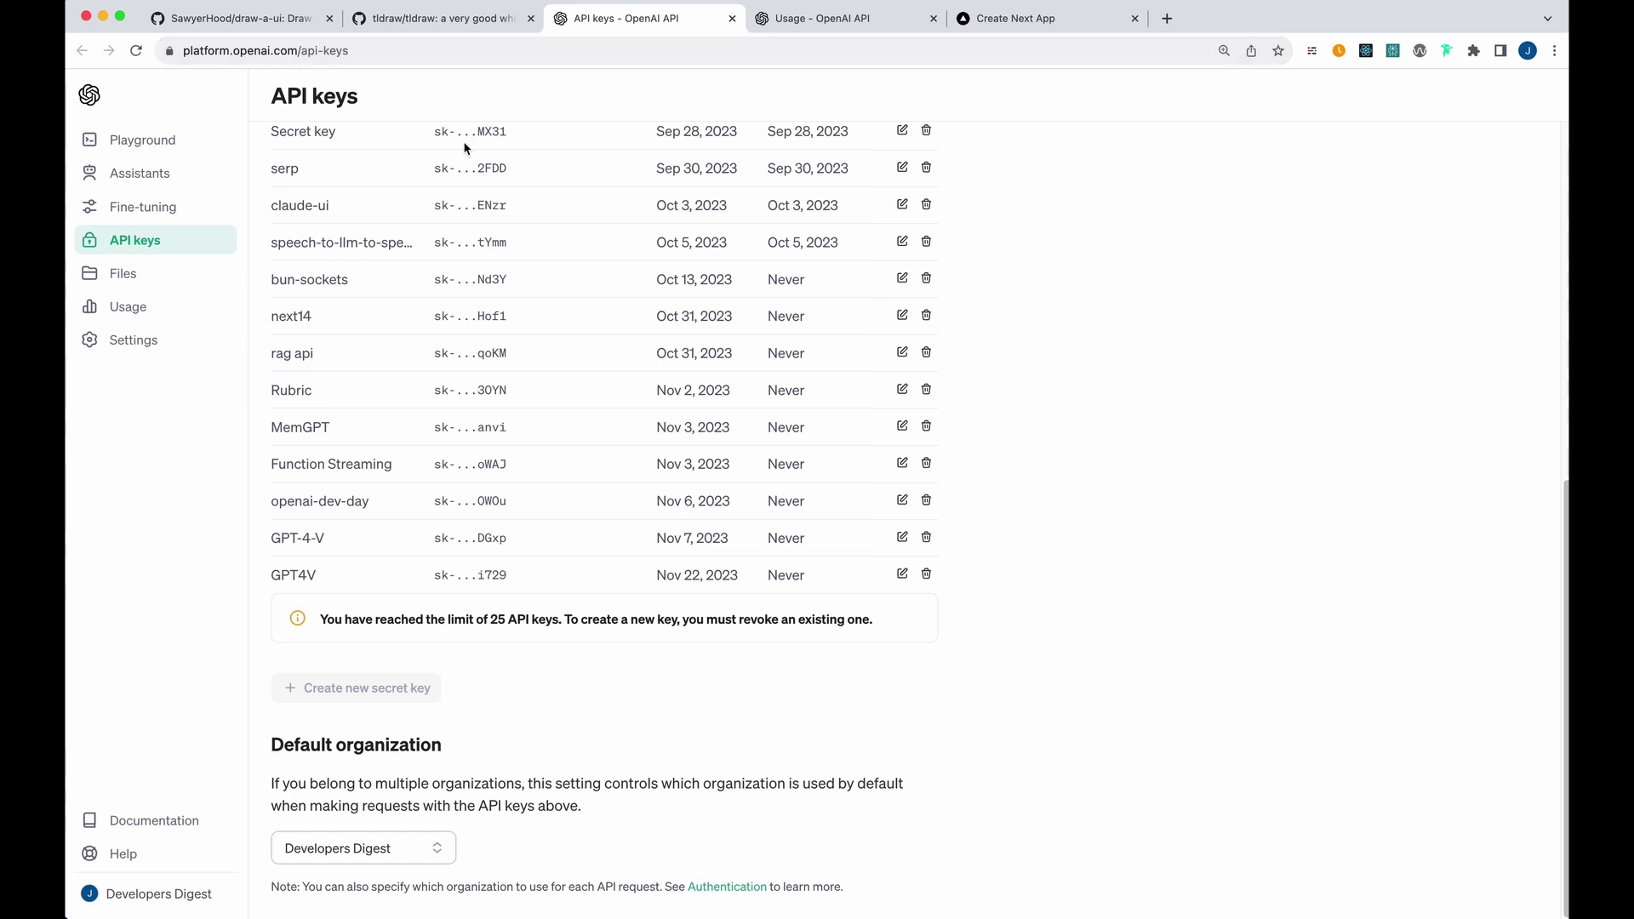
key("super+Tab")
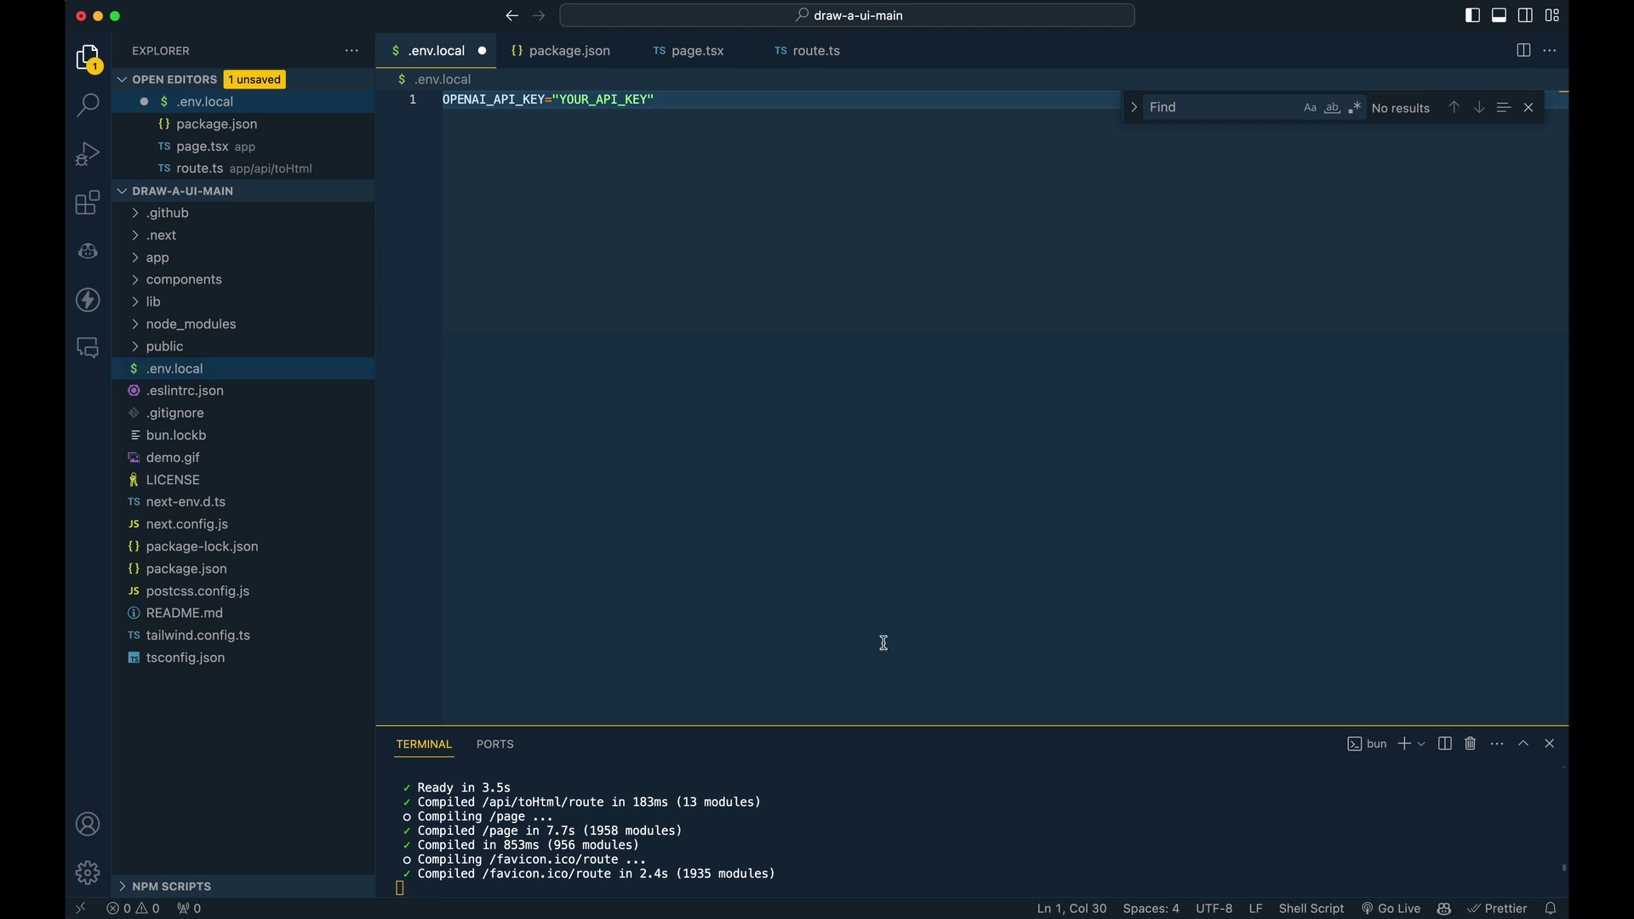
- Stop the dev server and restart it with bun run dev on localhost:3000
left_click(929, 844)
key("ctrl+c")
type("bun install")
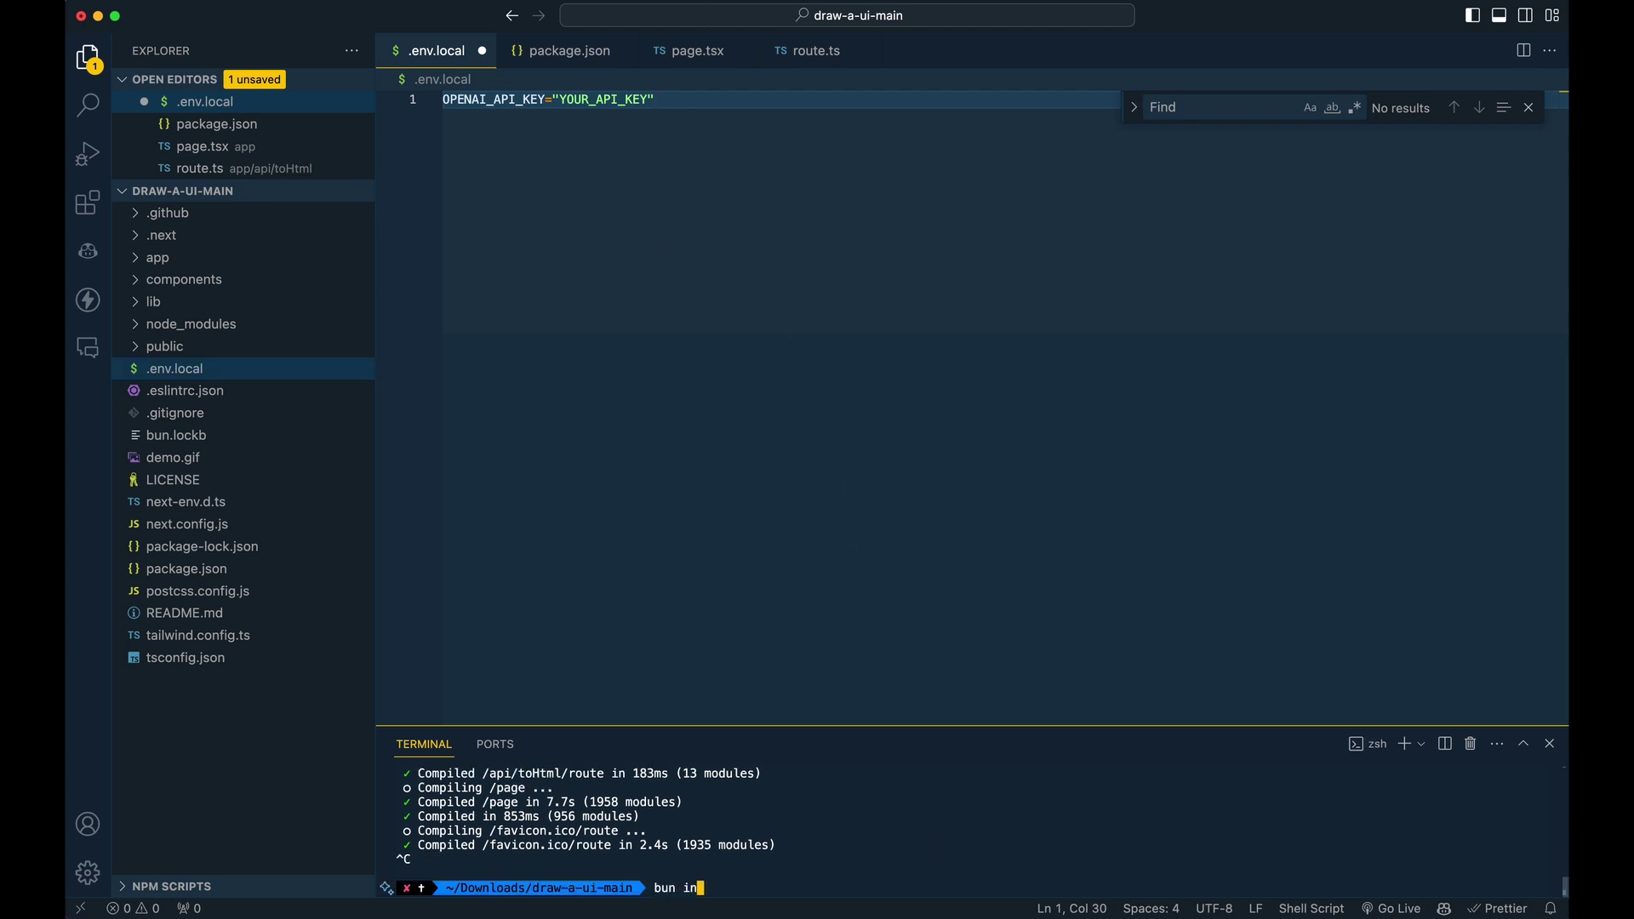
key("BackSpace")
key("BackSpace")
key("BackSpace")
key("BackSpace")
key("BackSpace")
key("BackSpace")
key("BackSpace")
key("BackSpace")
key("BackSpace")
key("BackSpace")
key("BackSpace")
type("bun run dev")
key("Return")
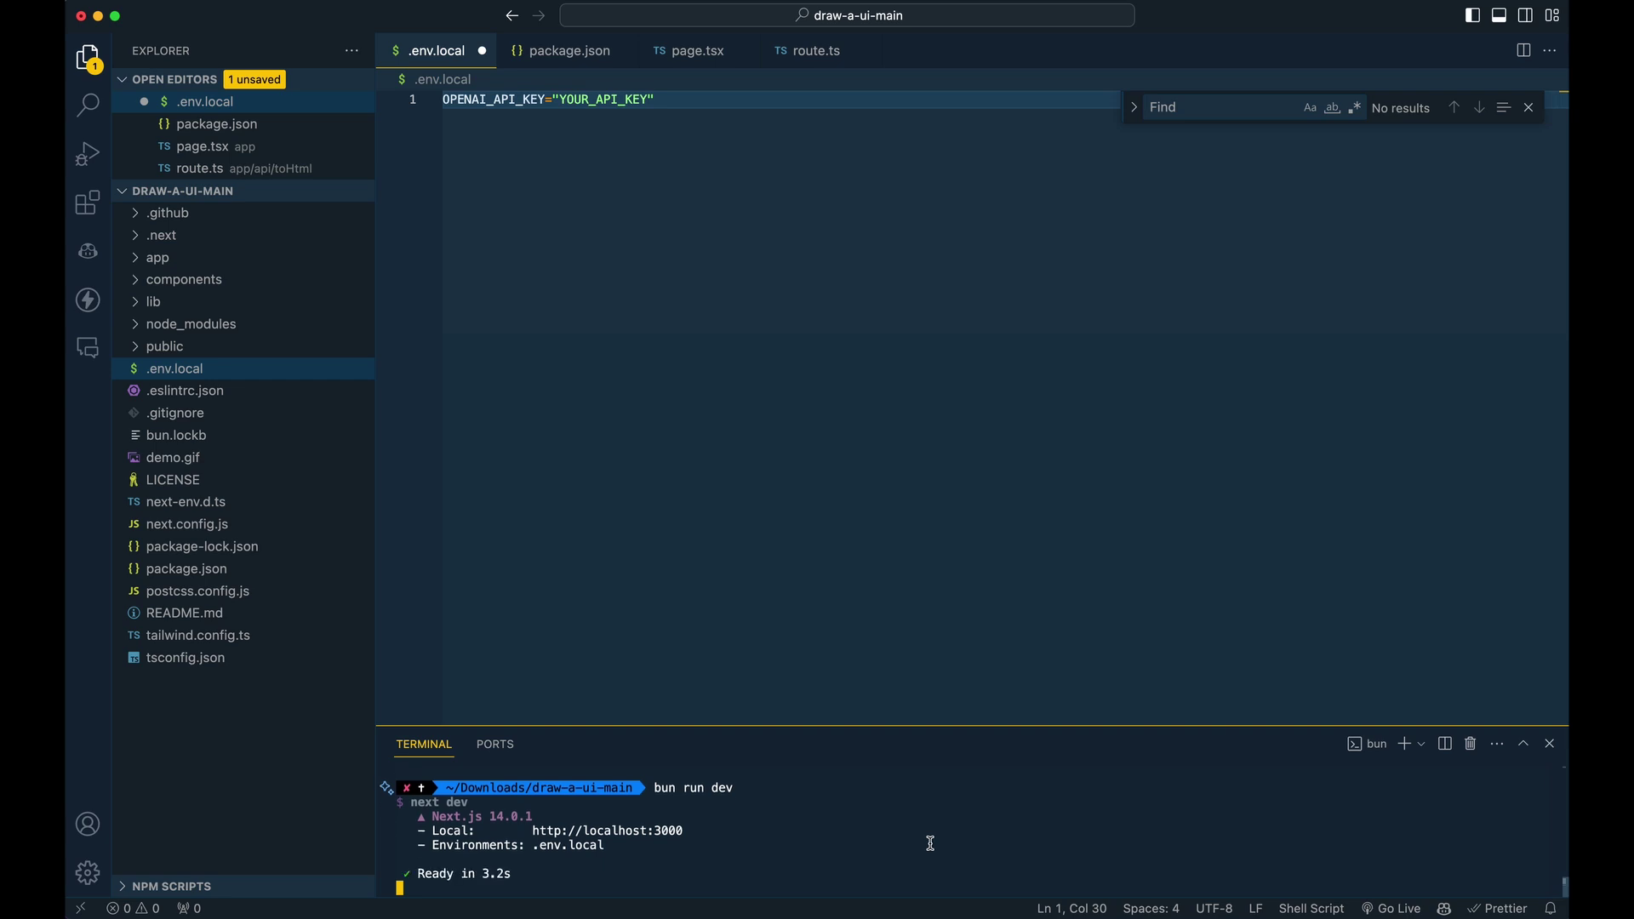
key("super+Tab")
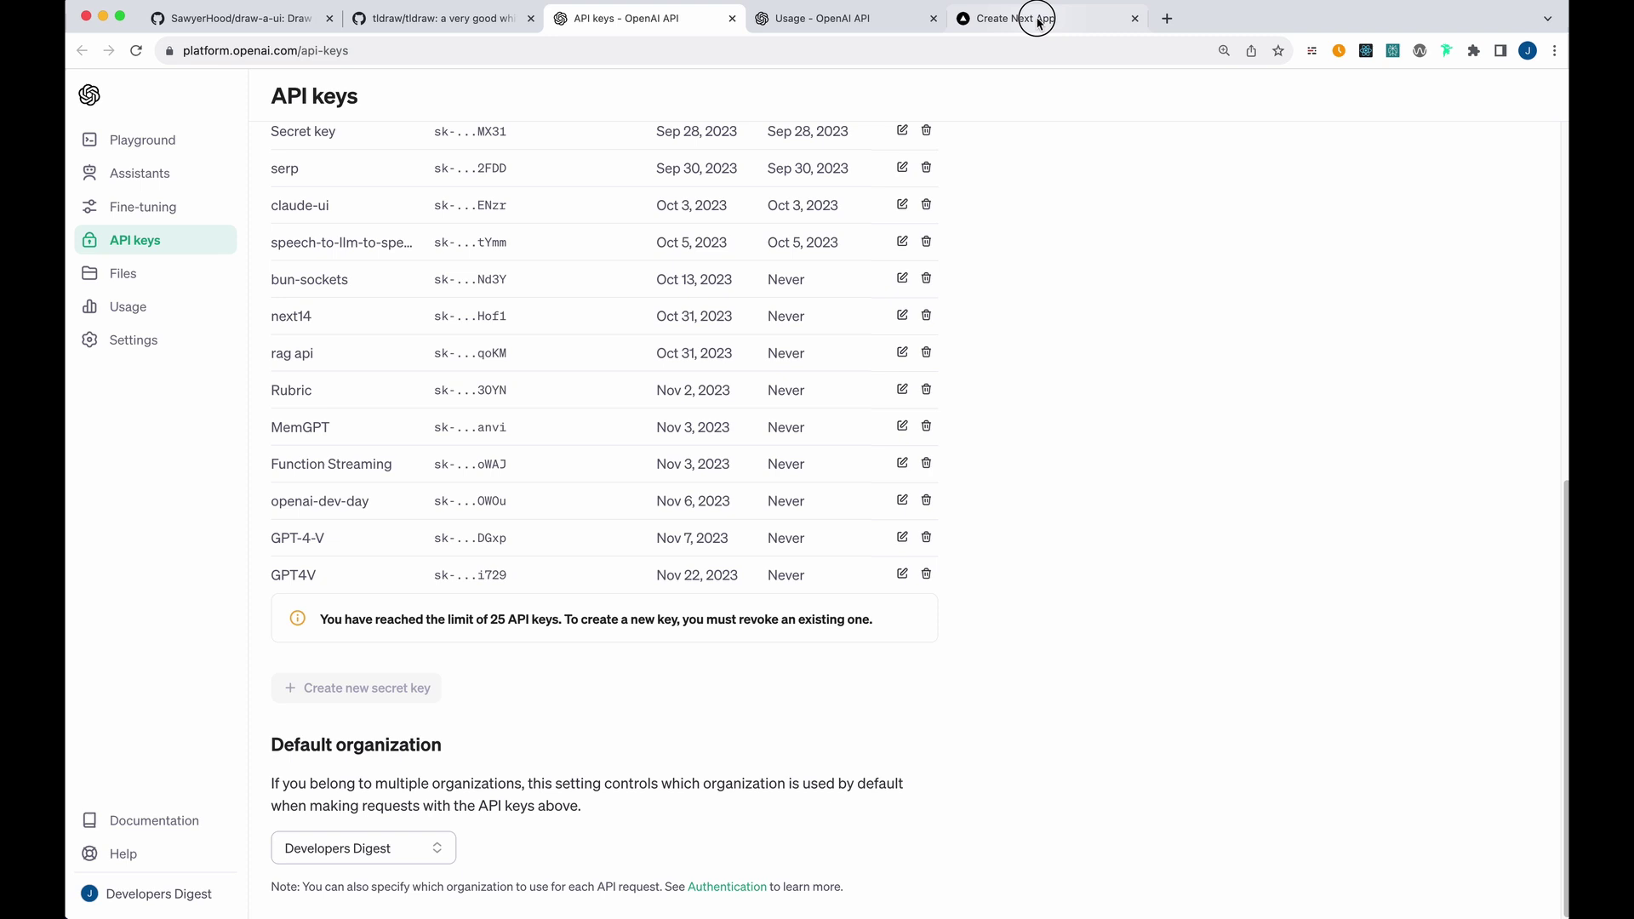
- Open the local app at localhost:3000 and inspect the wireframe's lorem circles and labels
left_click(1040, 18)
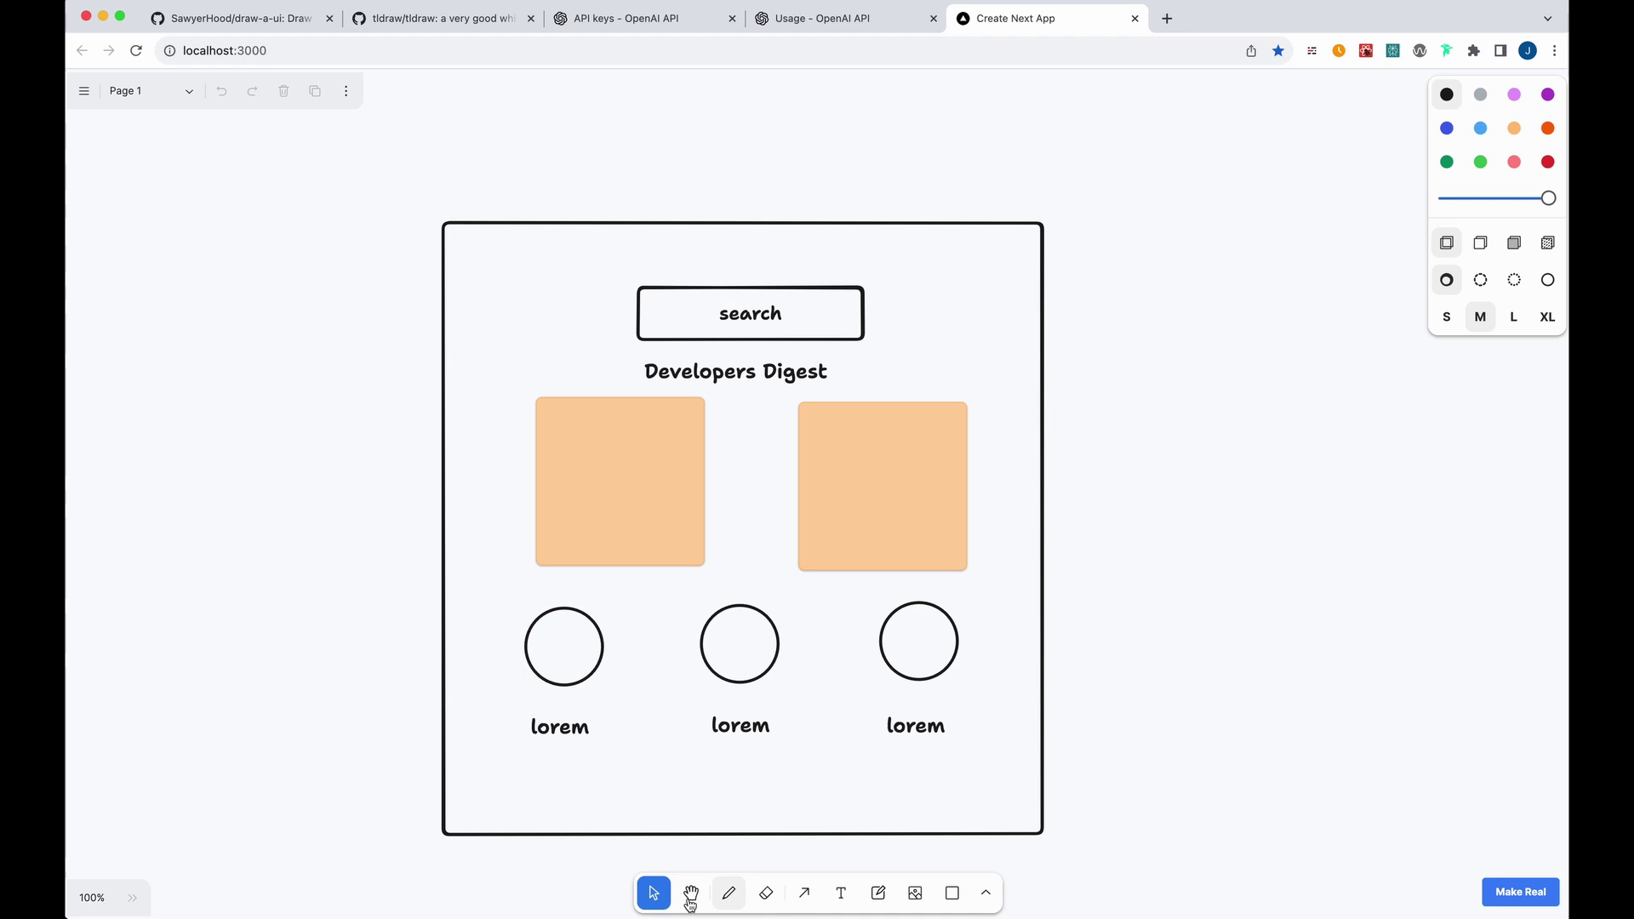
left_click(558, 725)
left_click(568, 635, "shift")
left_click(737, 685, "shift")
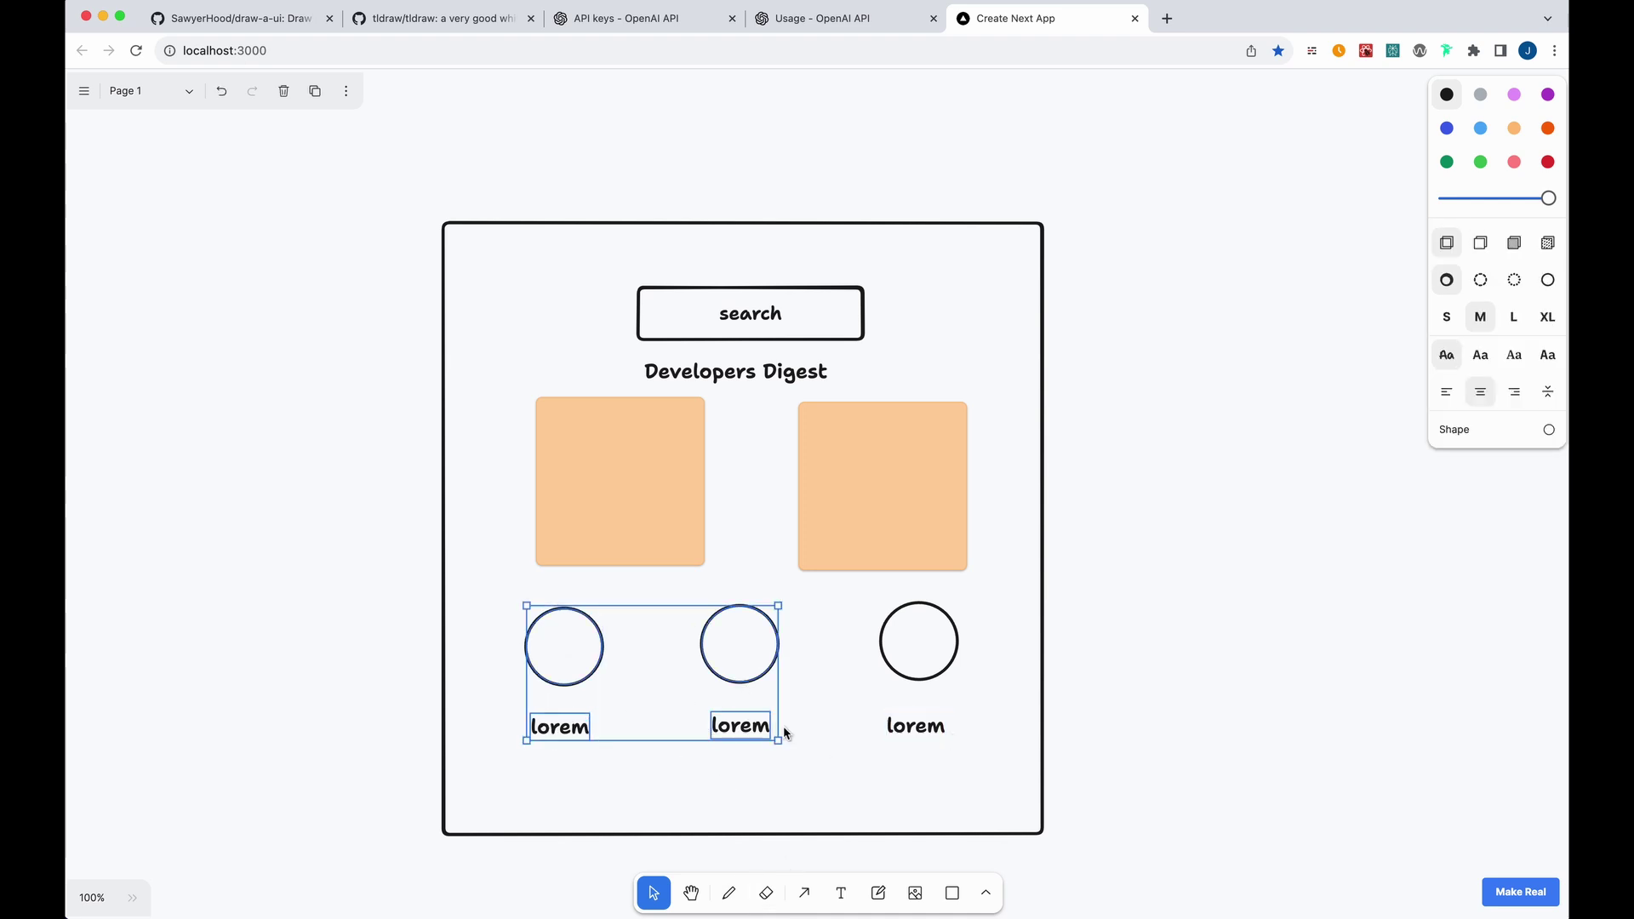
left_click(724, 776)
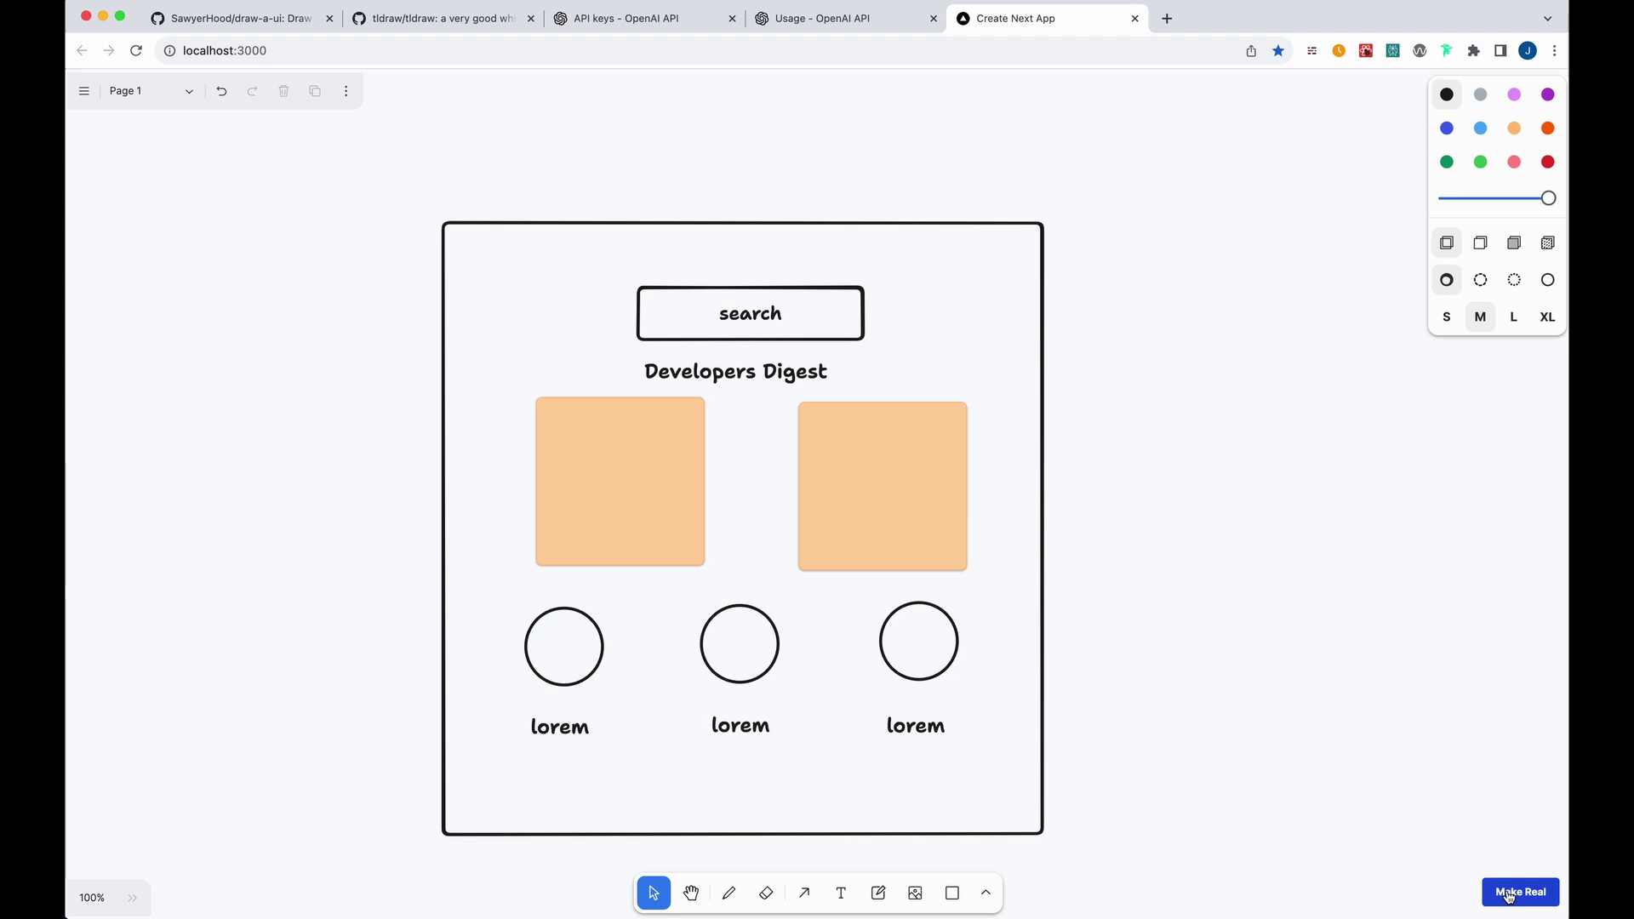
- Run Make Real to render the wireframe as a dark web page preview
left_click(1515, 895)
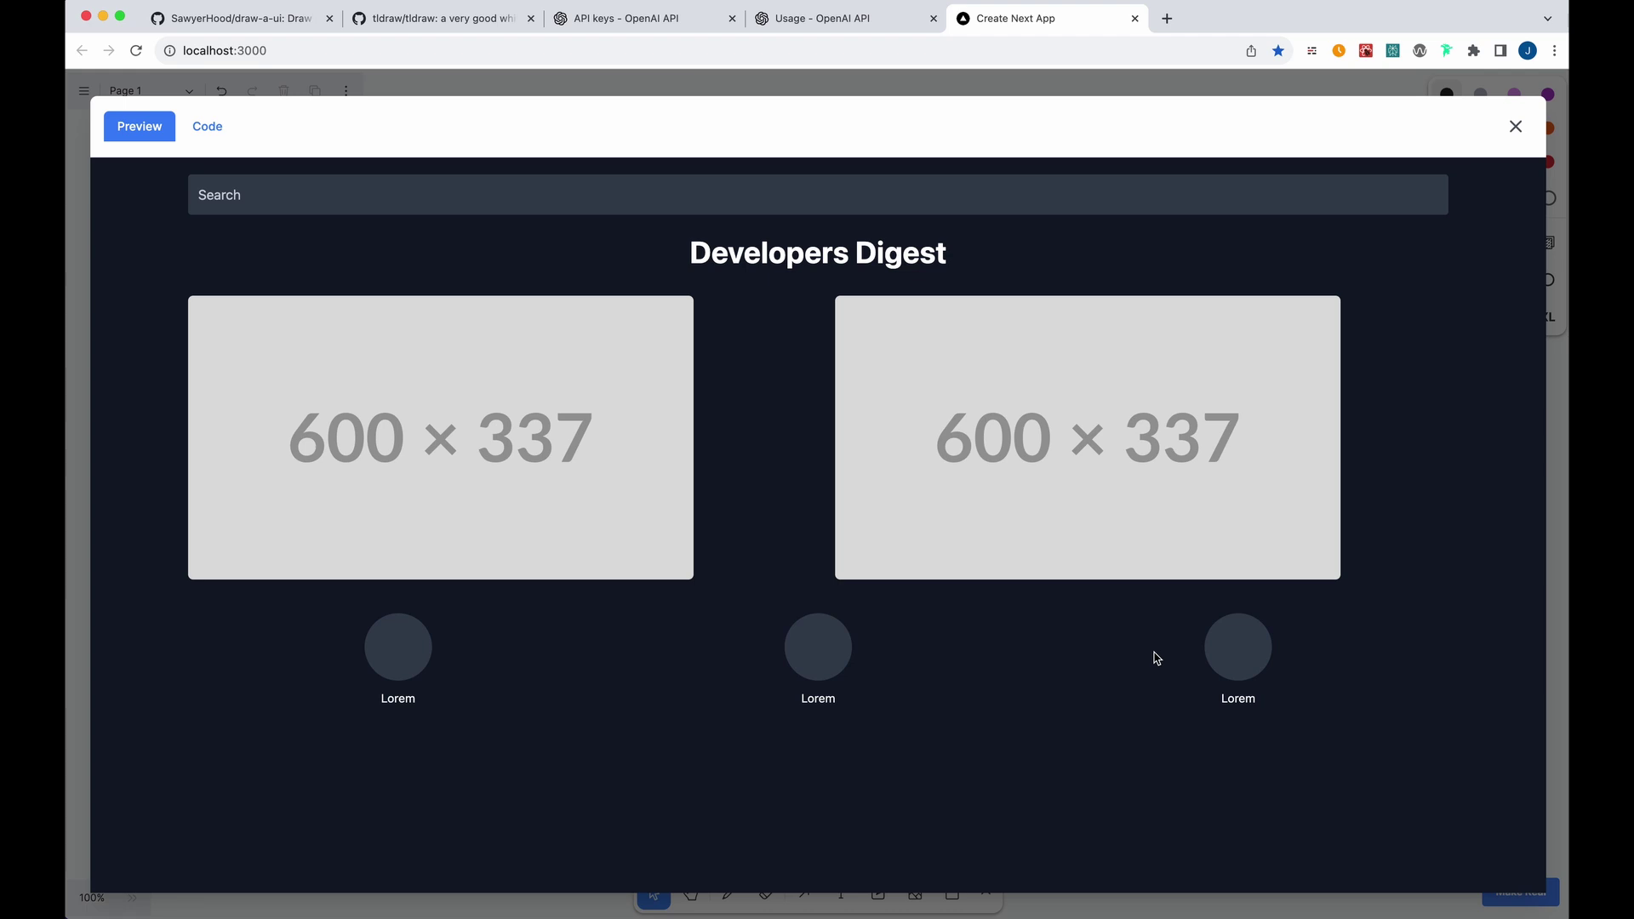
- Show the generated Tailwind HTML source, scrolled up to its head and Developers Digest title
left_click(207, 128)
left_click_drag(200, 411, 398, 676)
scroll(437, 758, "down", 3)
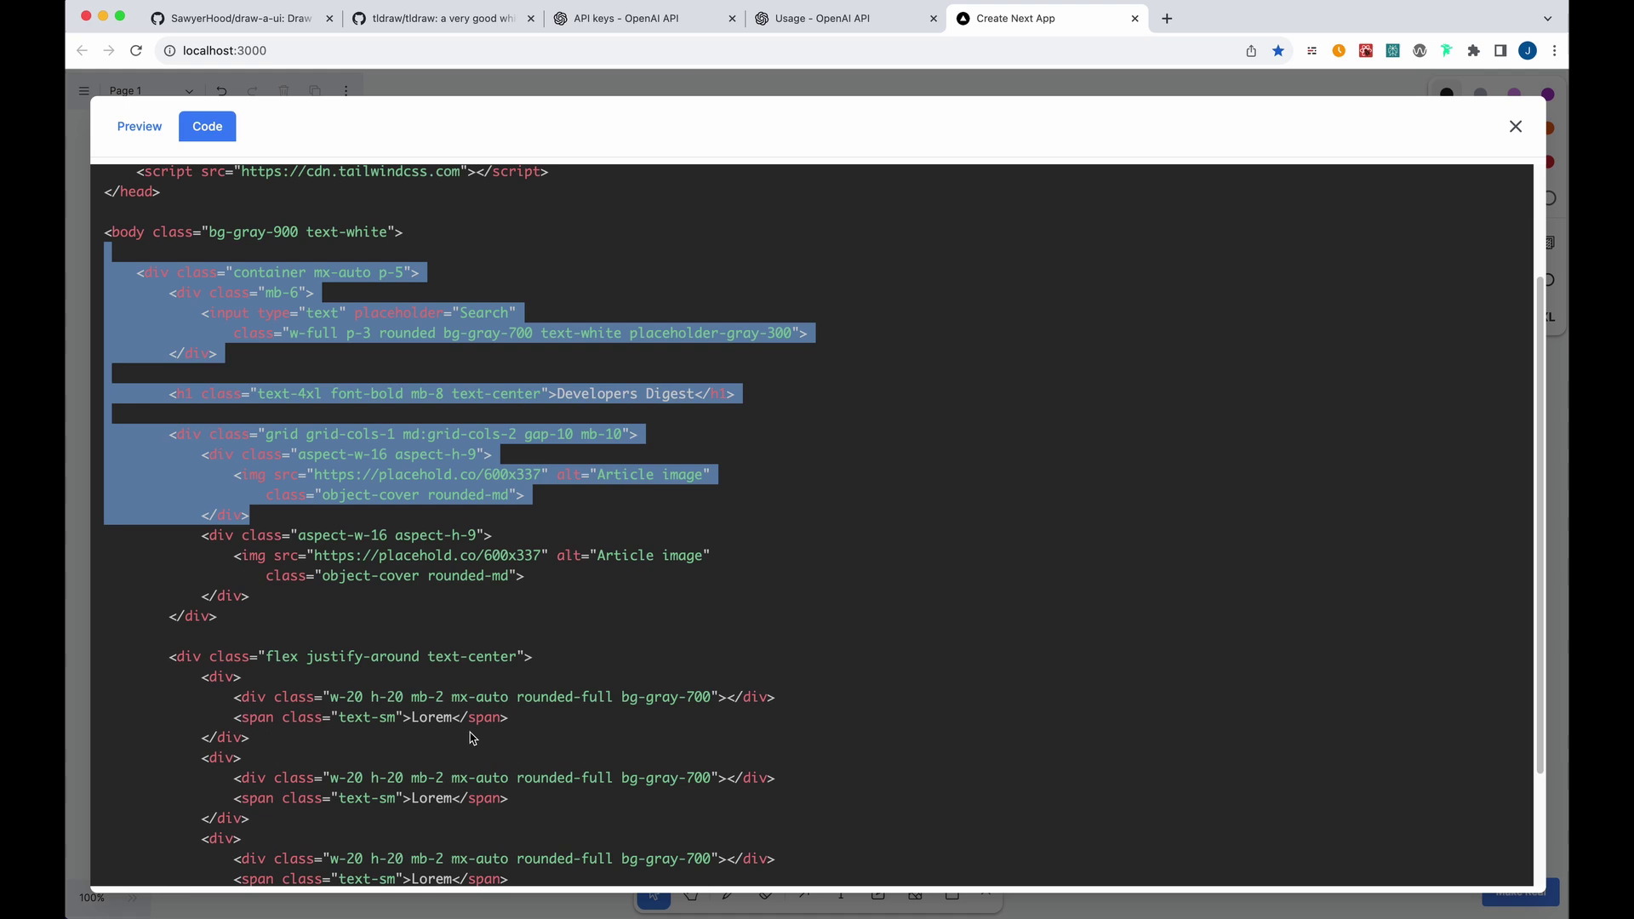
left_click(475, 739)
scroll(475, 739, "down", 3)
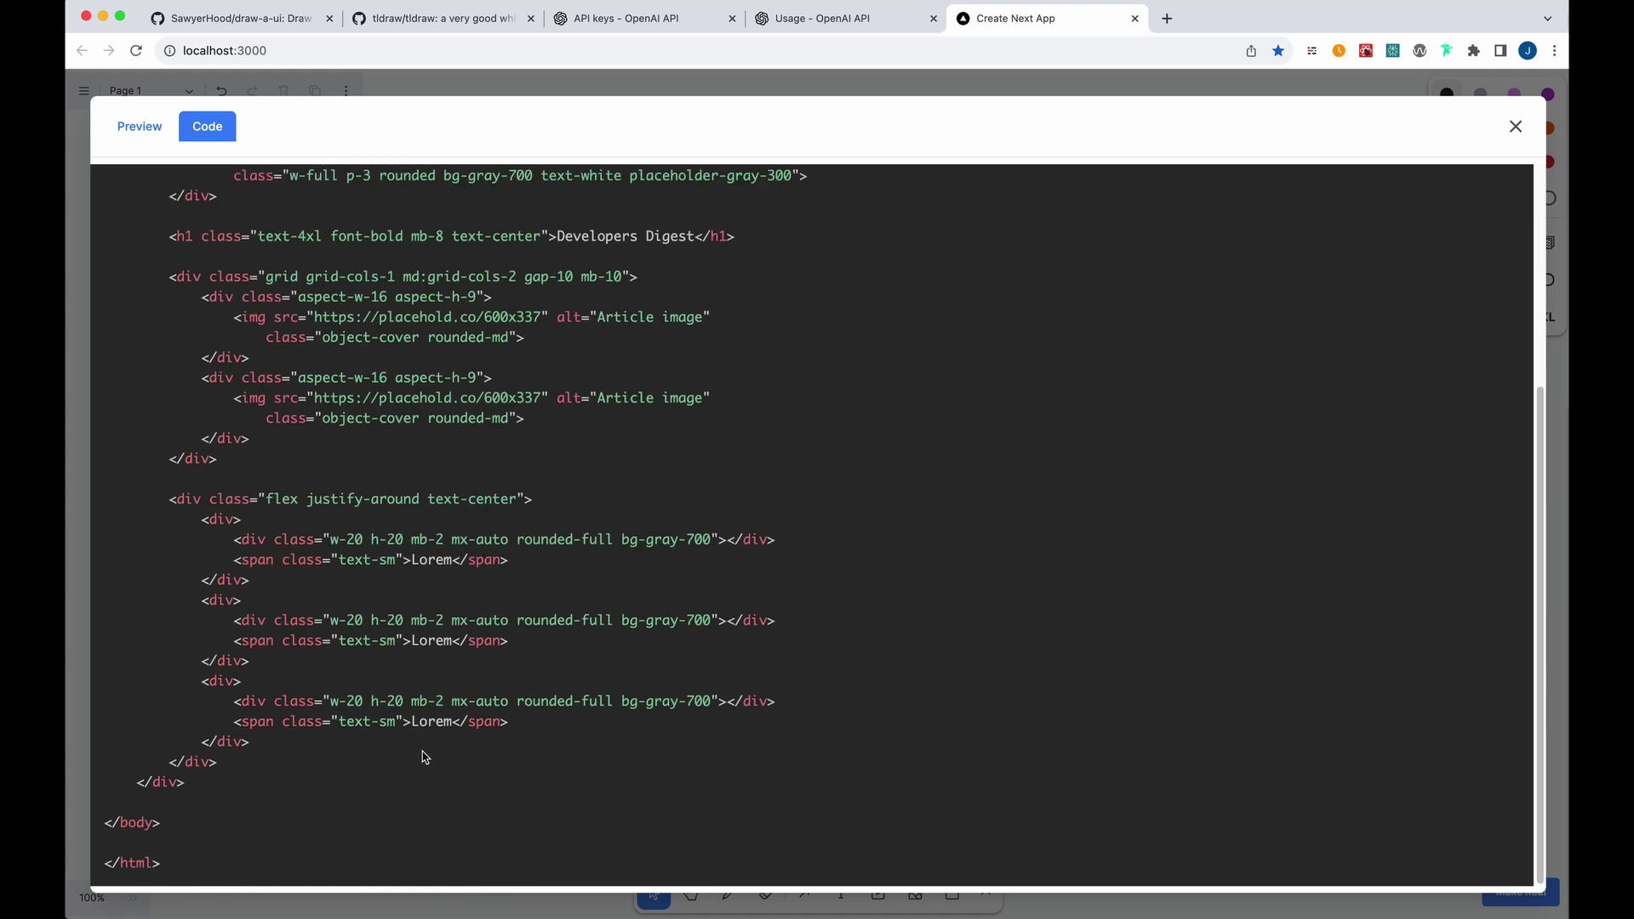
scroll(426, 757, "up", 2)
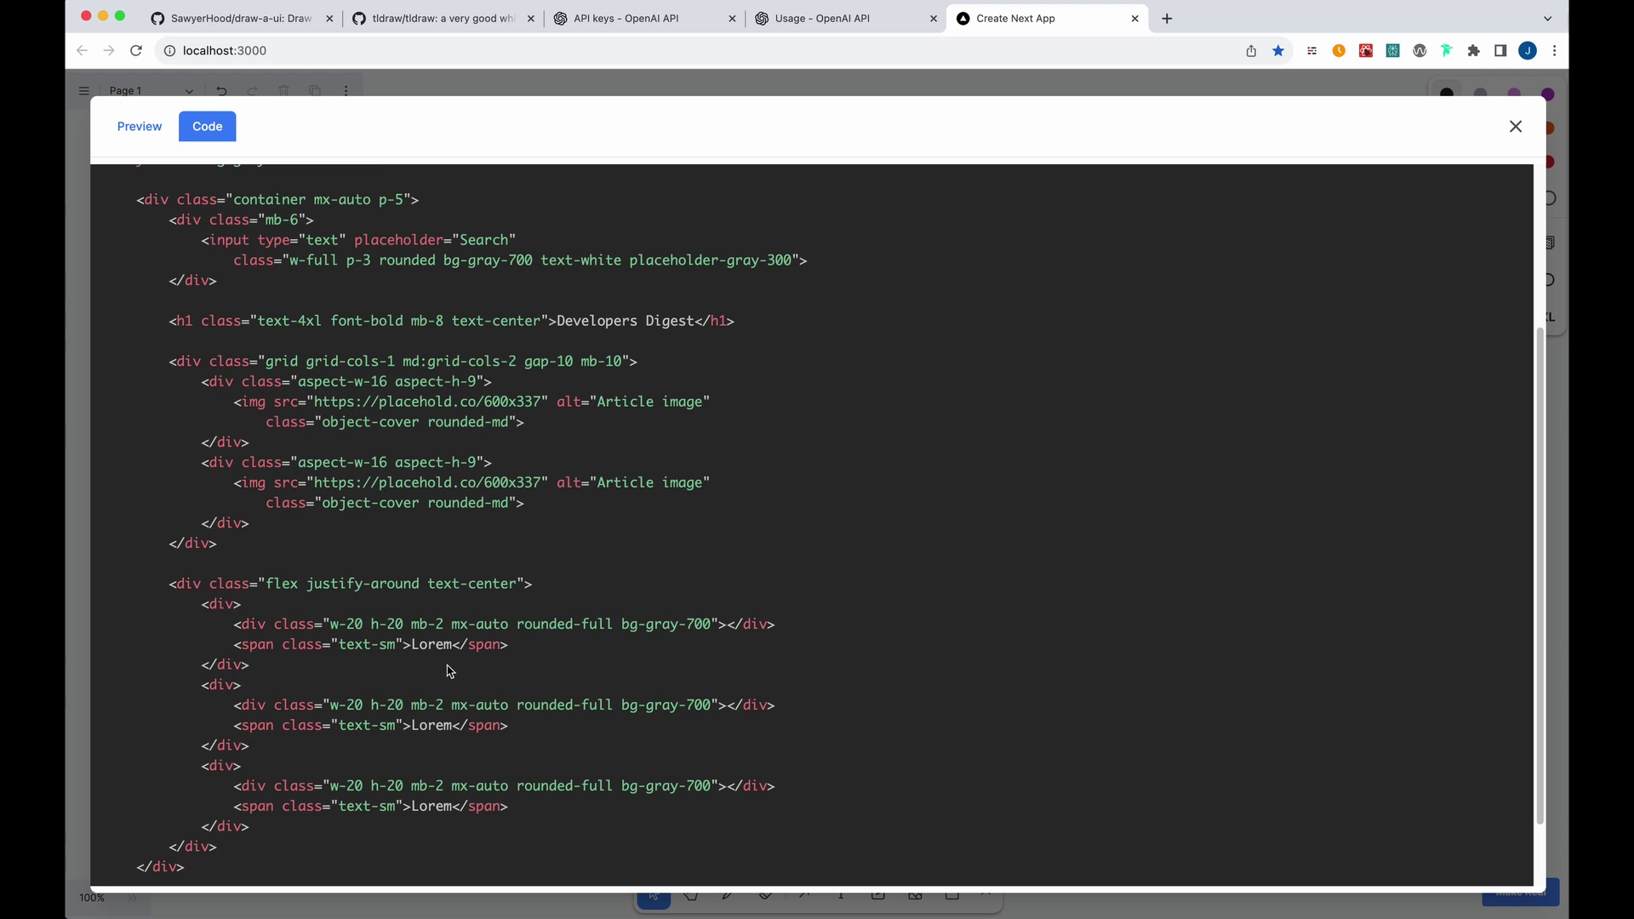
scroll(450, 672, "up", 1)
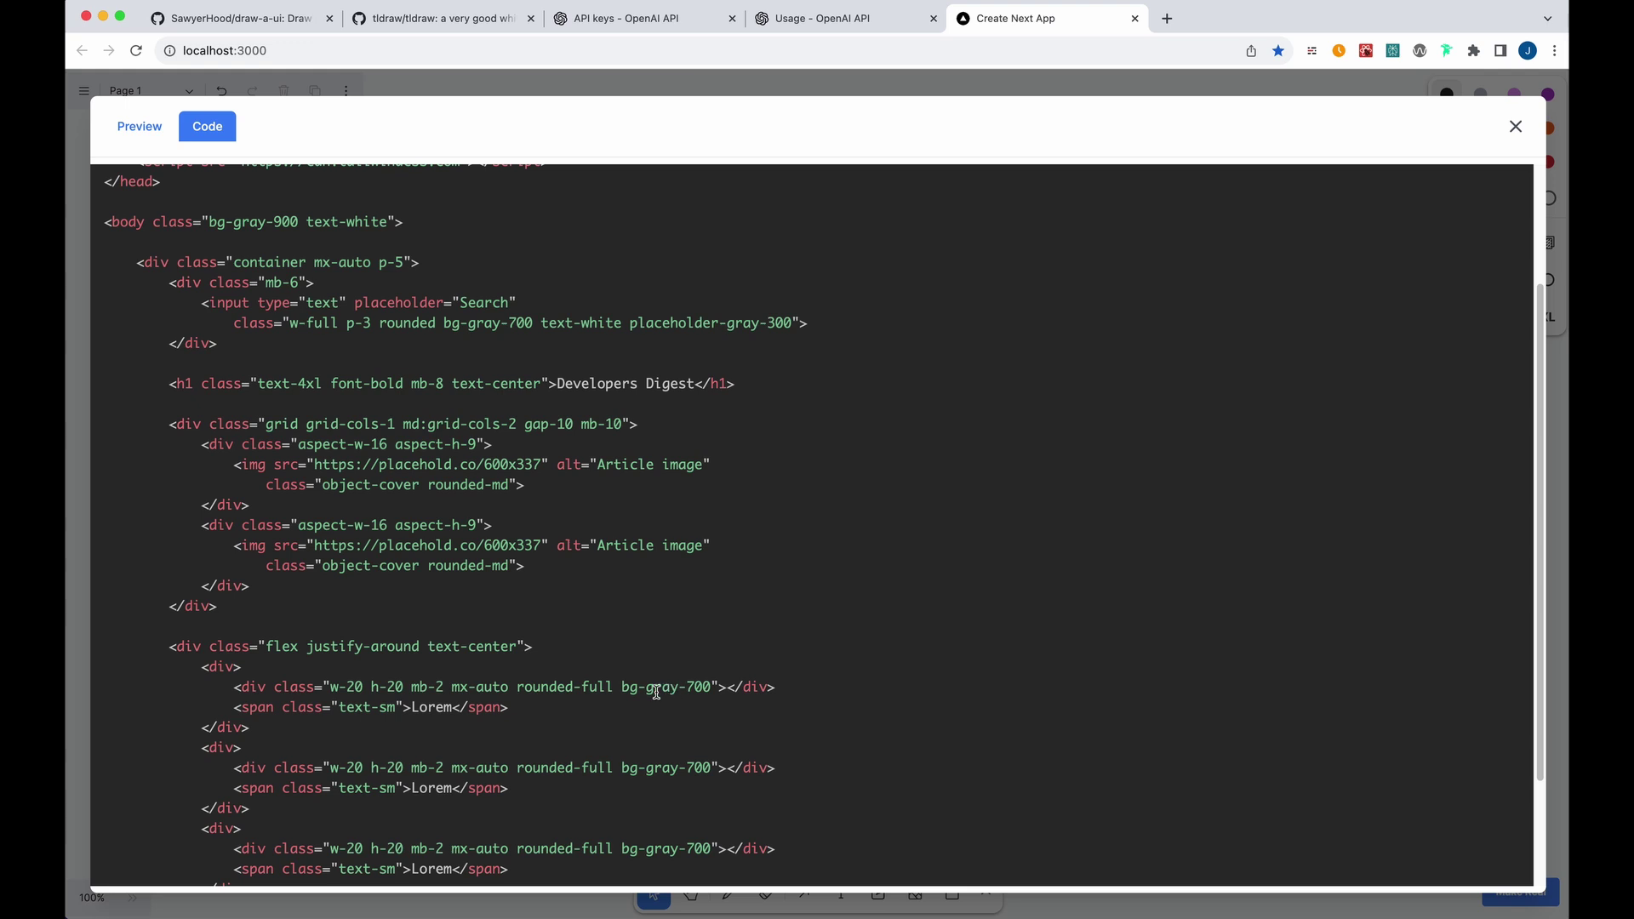
scroll(175, 288, "up", 3)
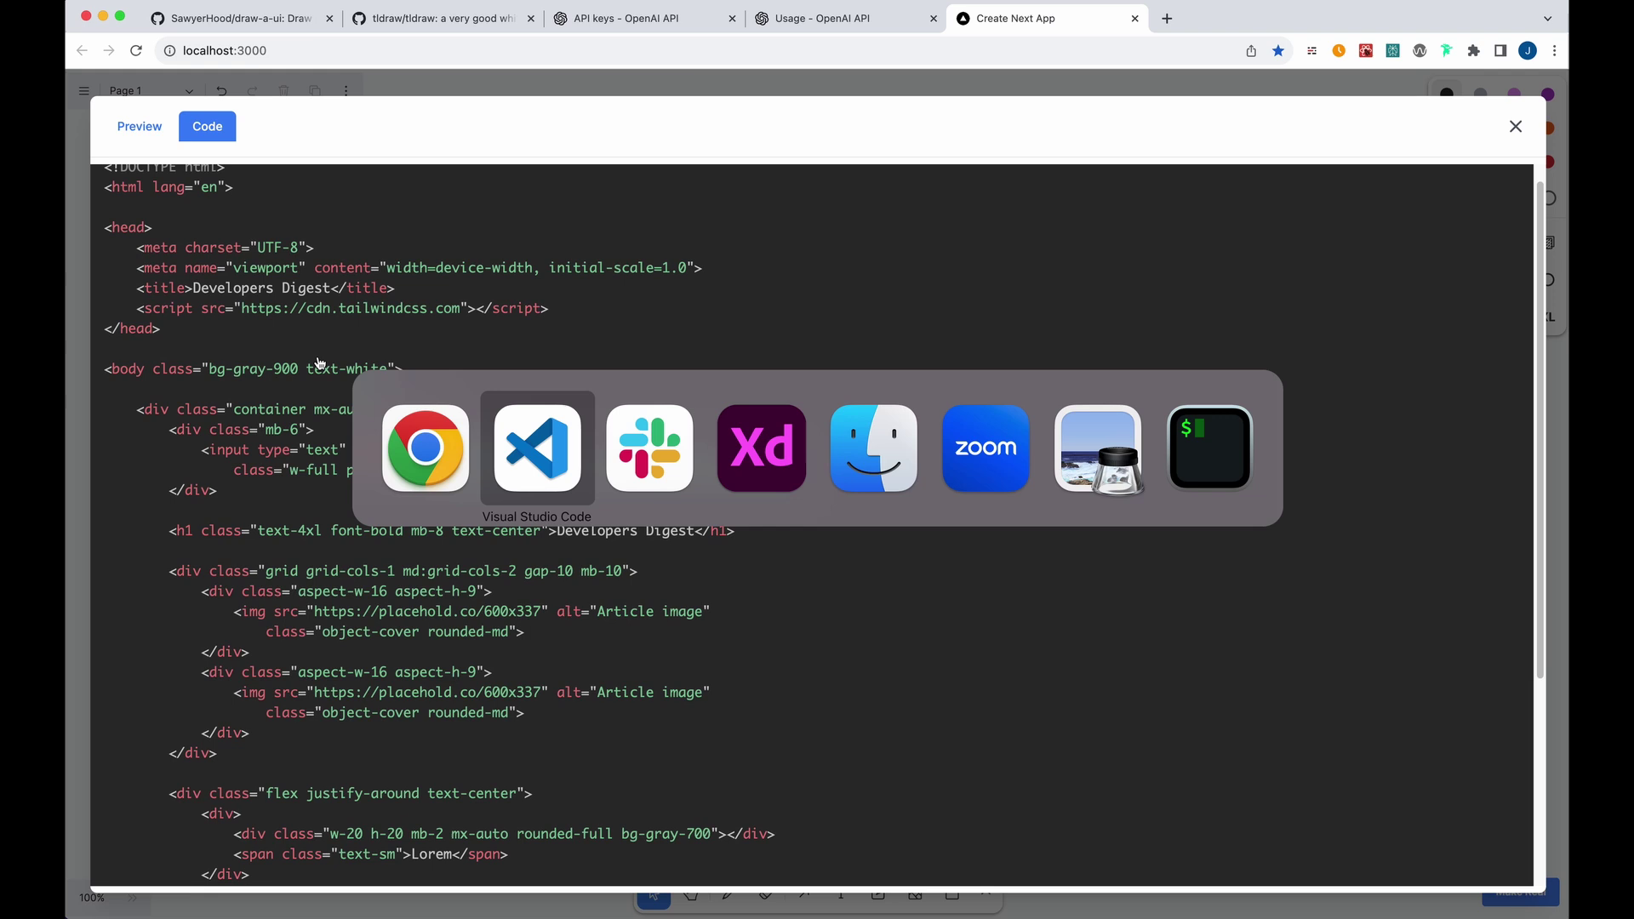
- Expand app and api/toHtml in VS Code and view page.tsx's ExportButton function
key("super+Tab")
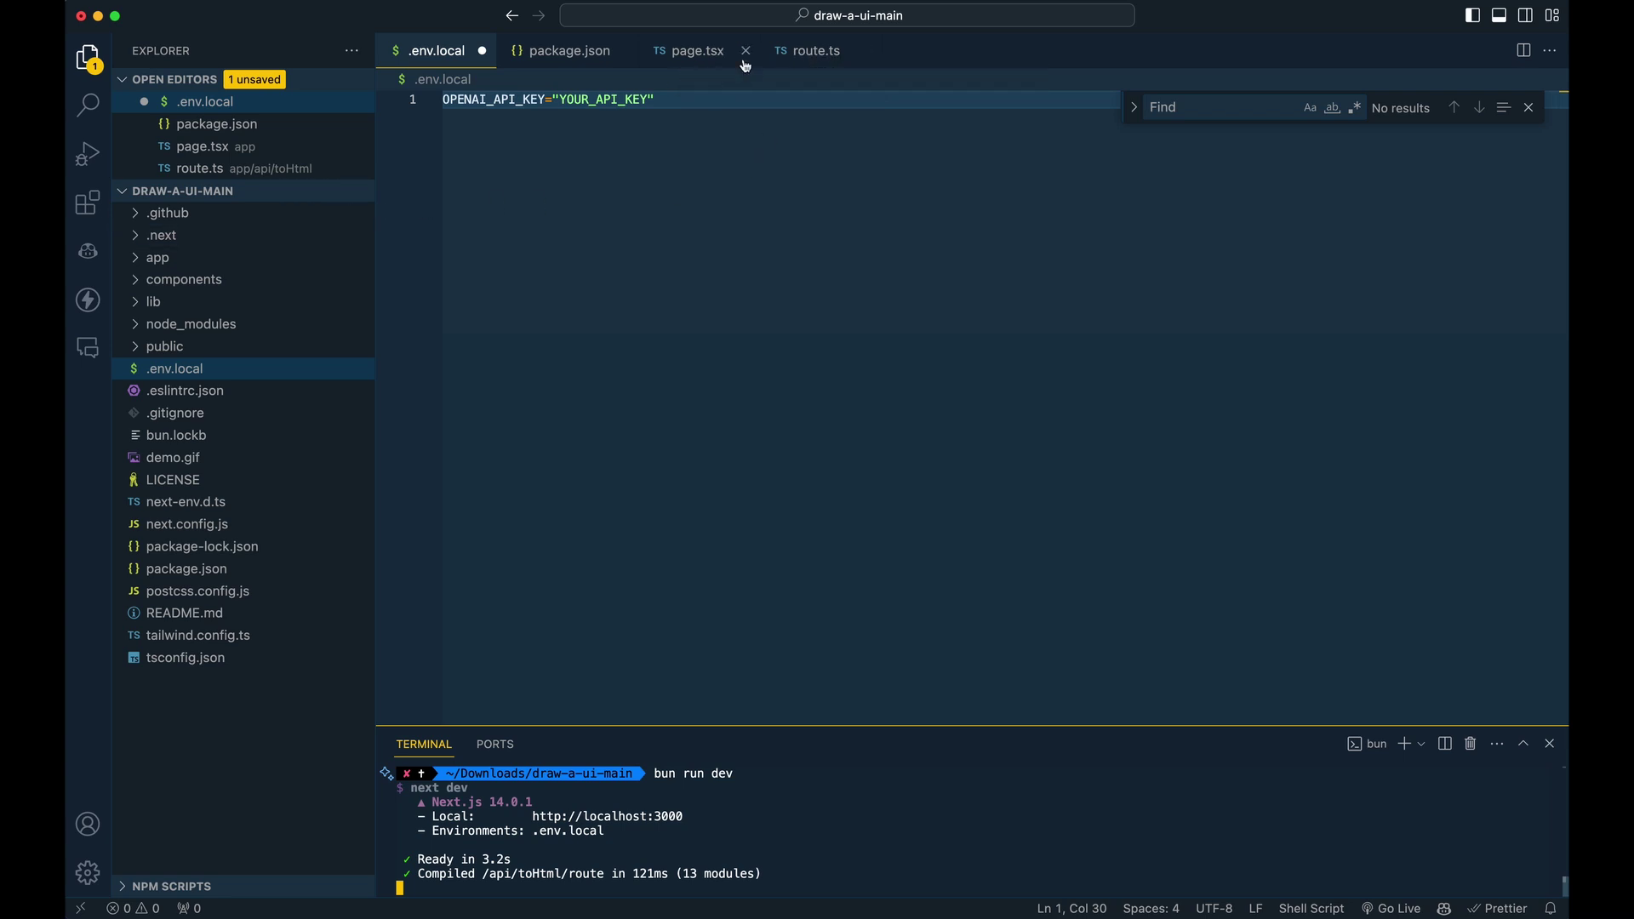
left_click(192, 259)
left_click(187, 281)
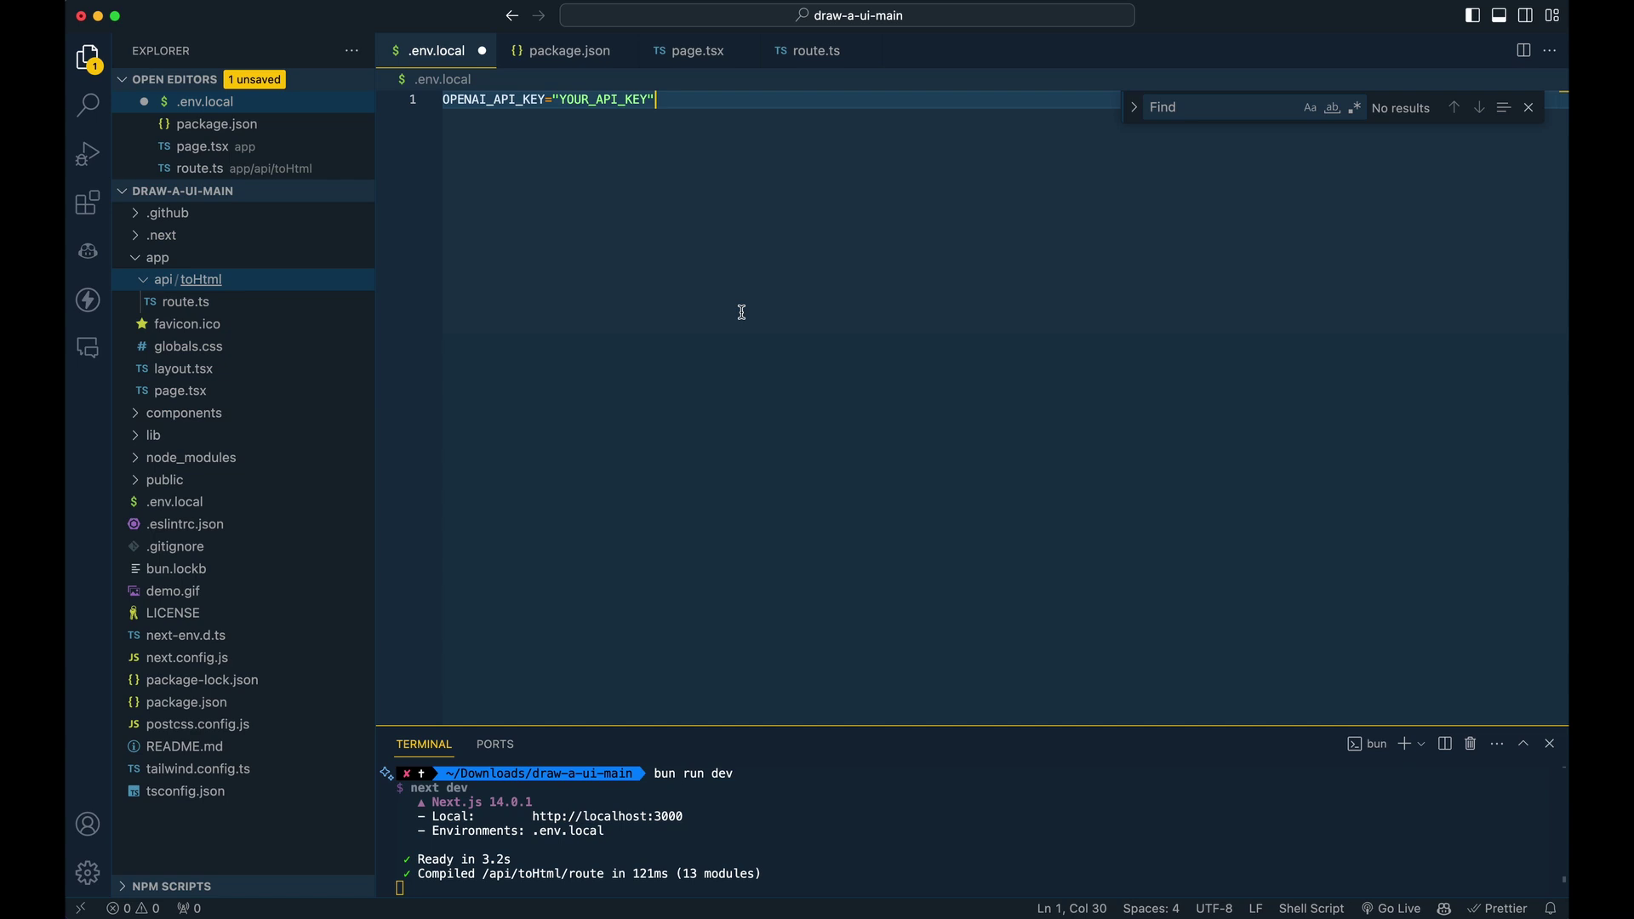
left_click(694, 51)
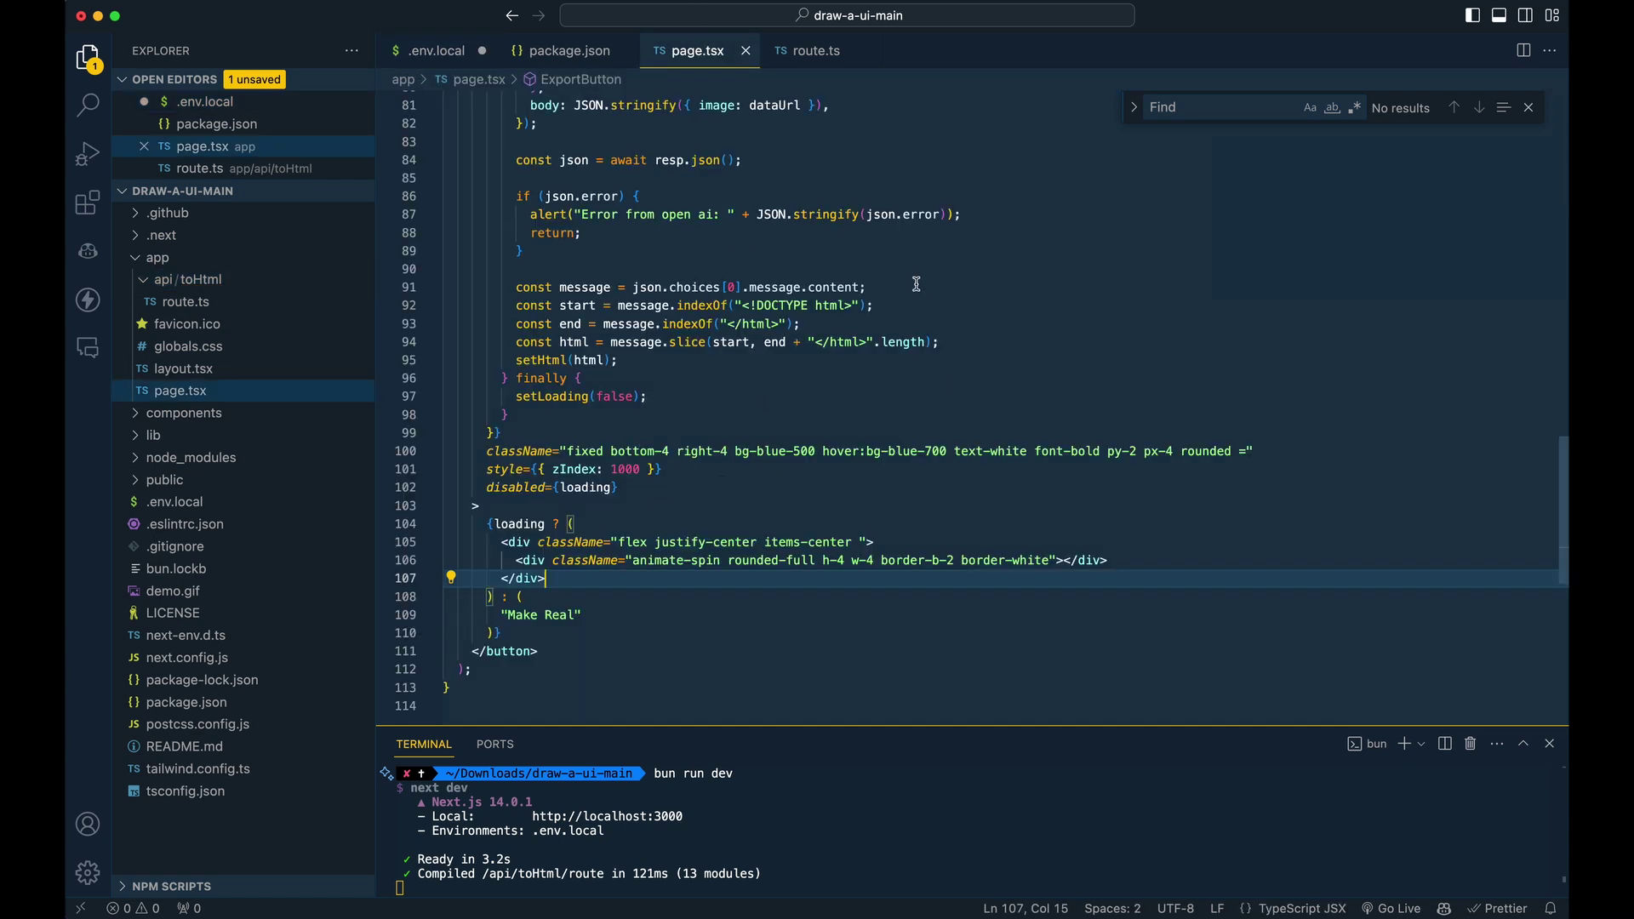
key("Down")
key("Down")
key("Down")
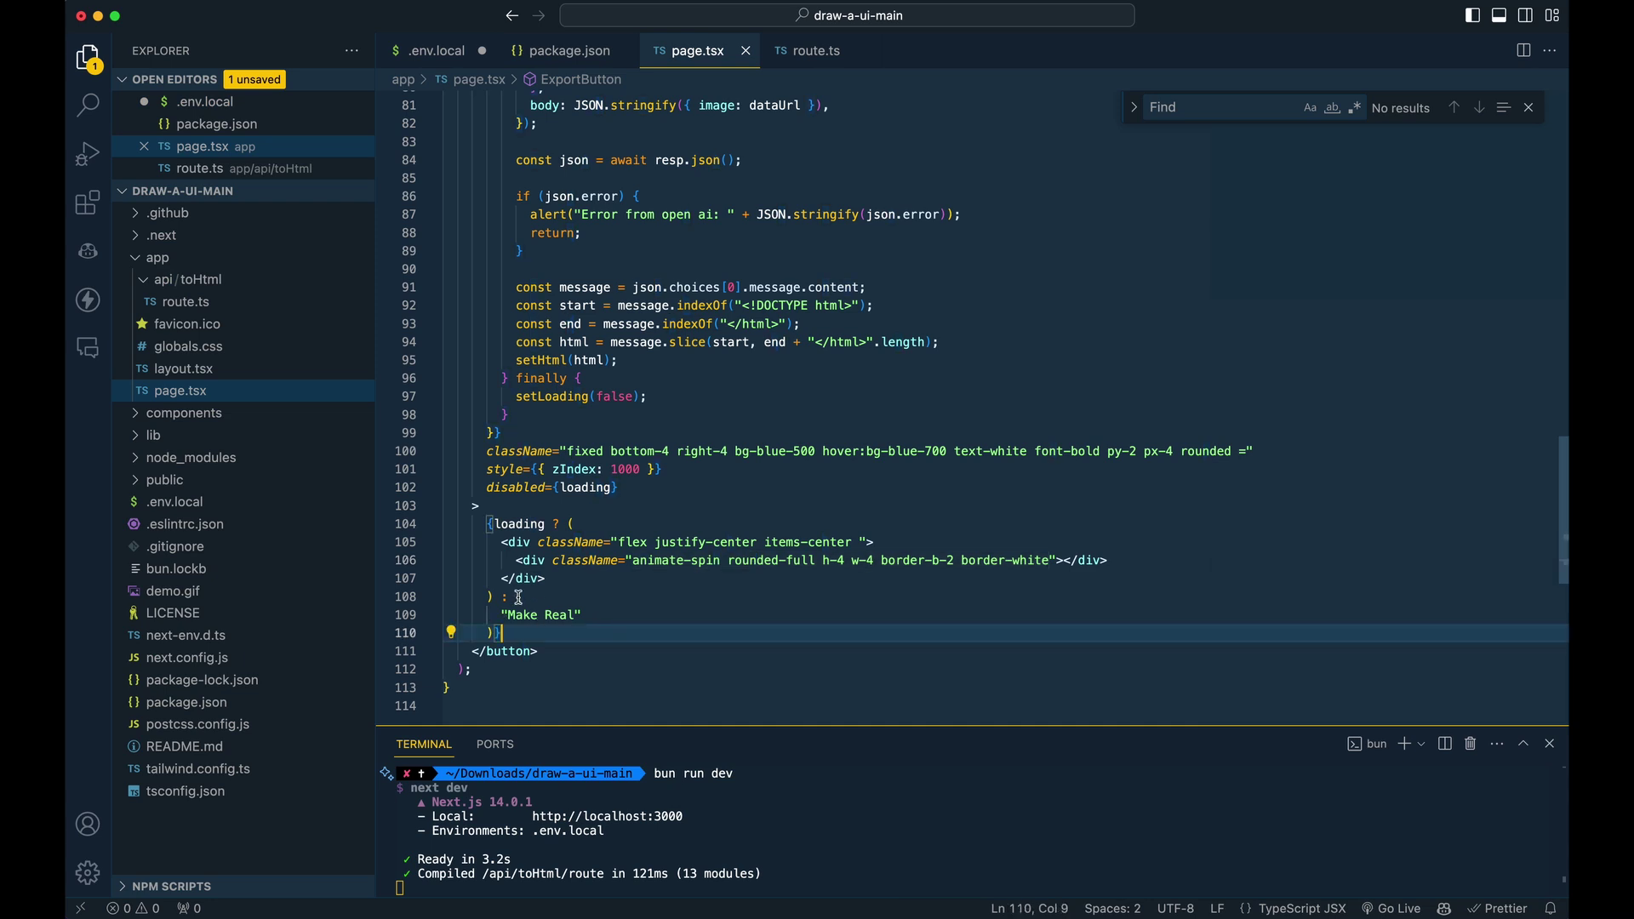
left_click(837, 397)
scroll(835, 398, "up", 10)
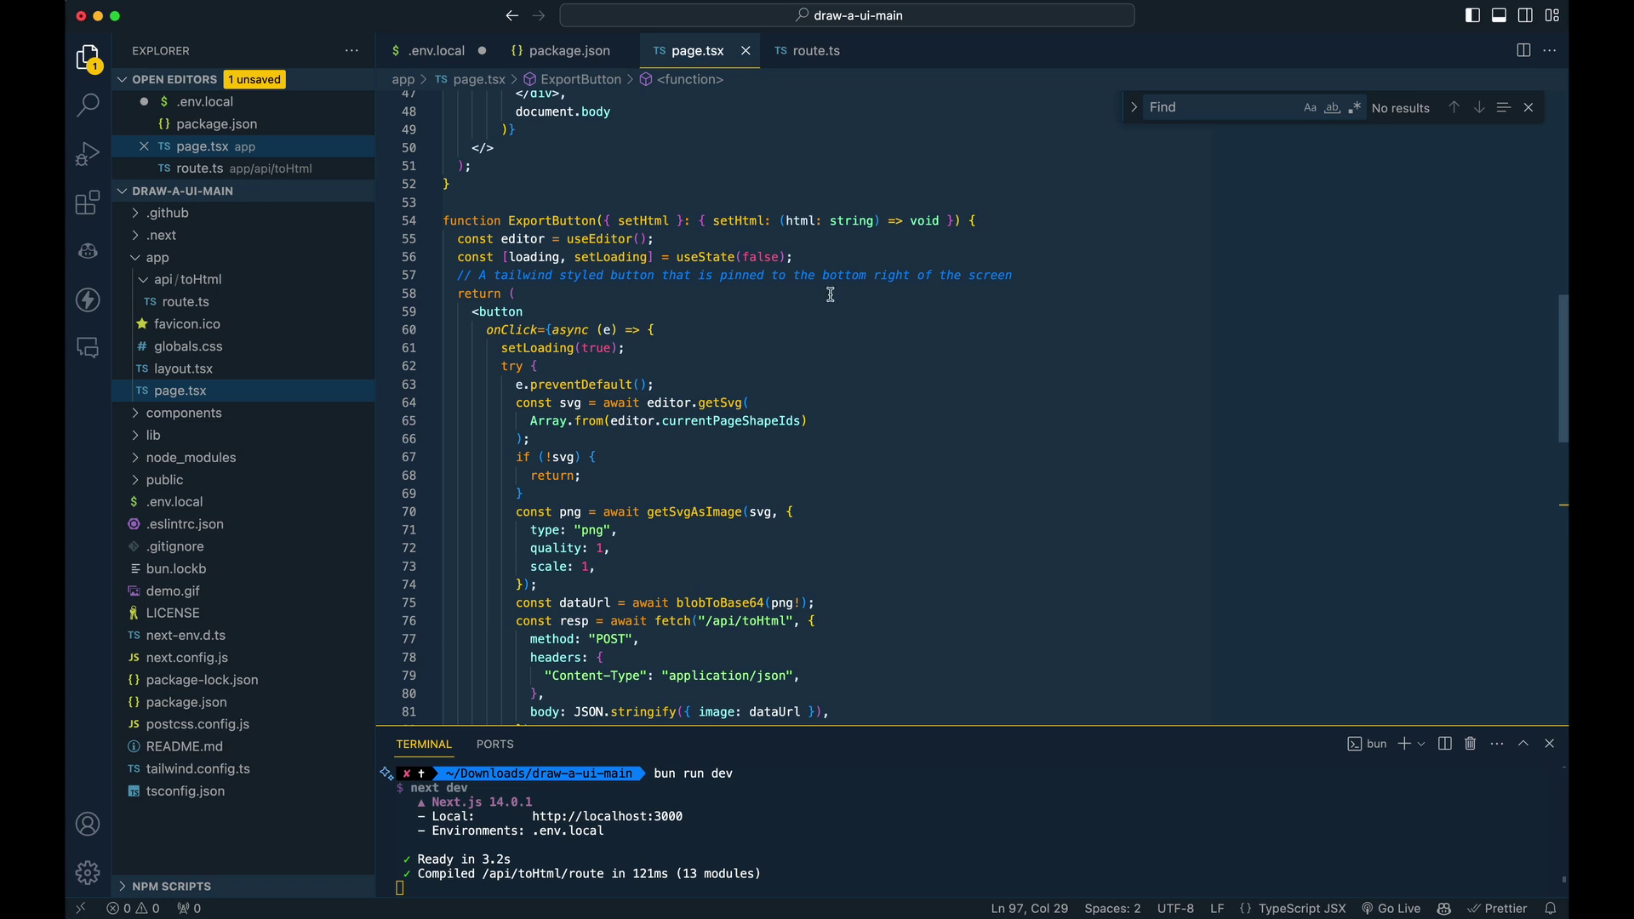
- Open route.ts and read the Tailwind prompt text on lines 23-24
left_click(808, 51)
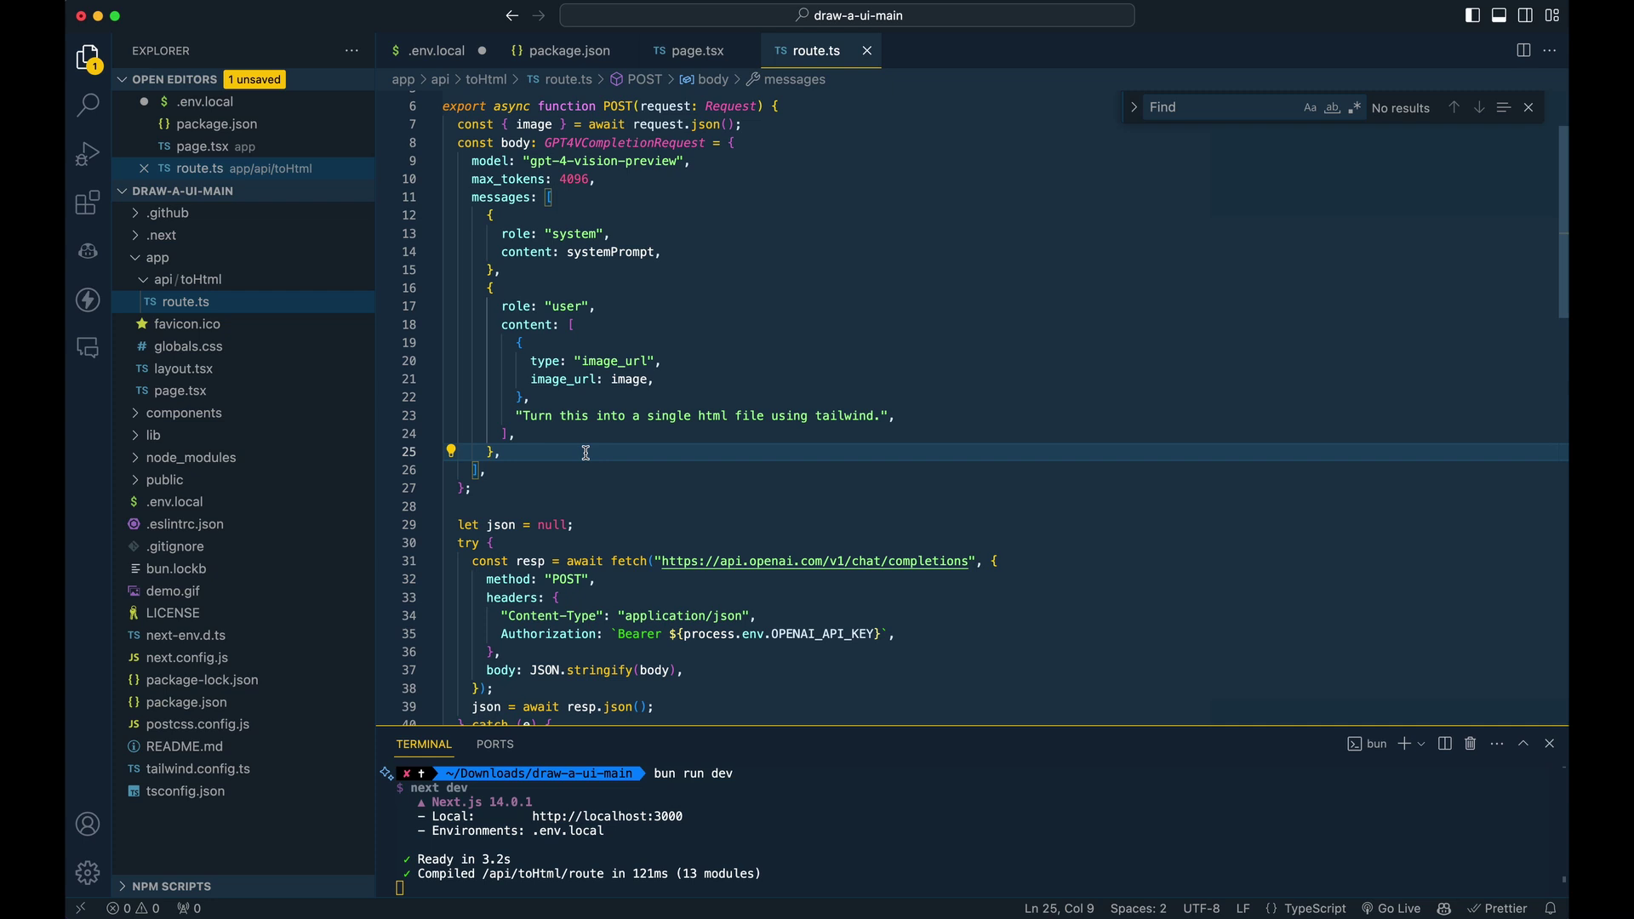
left_click_drag(525, 417, 747, 419)
left_click(596, 488)
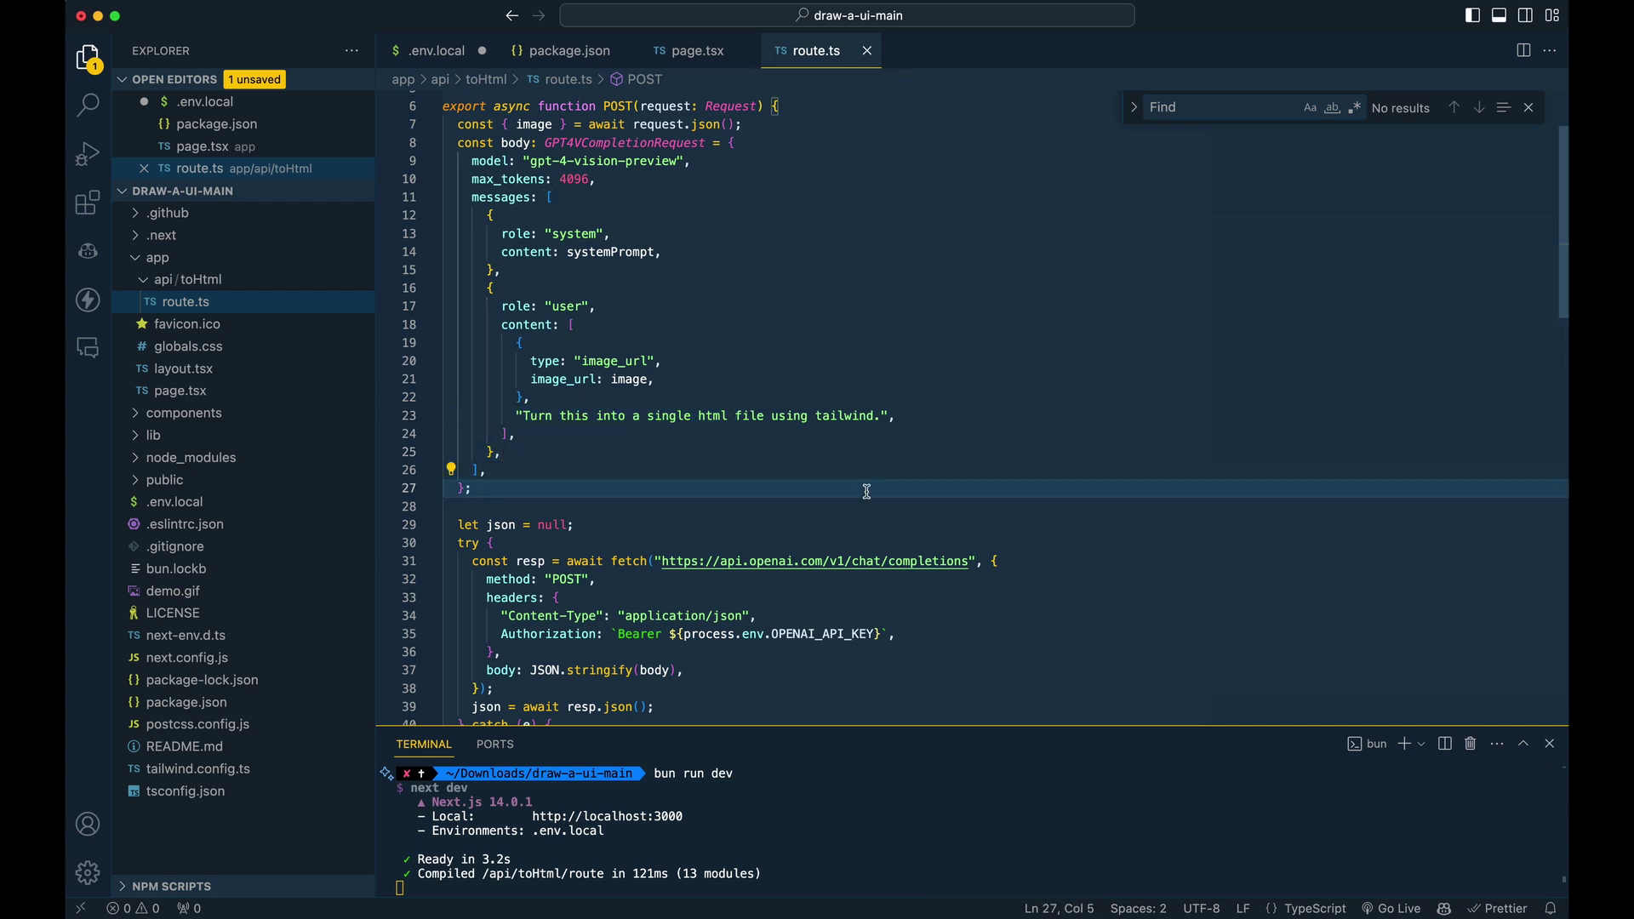
left_click(735, 440)
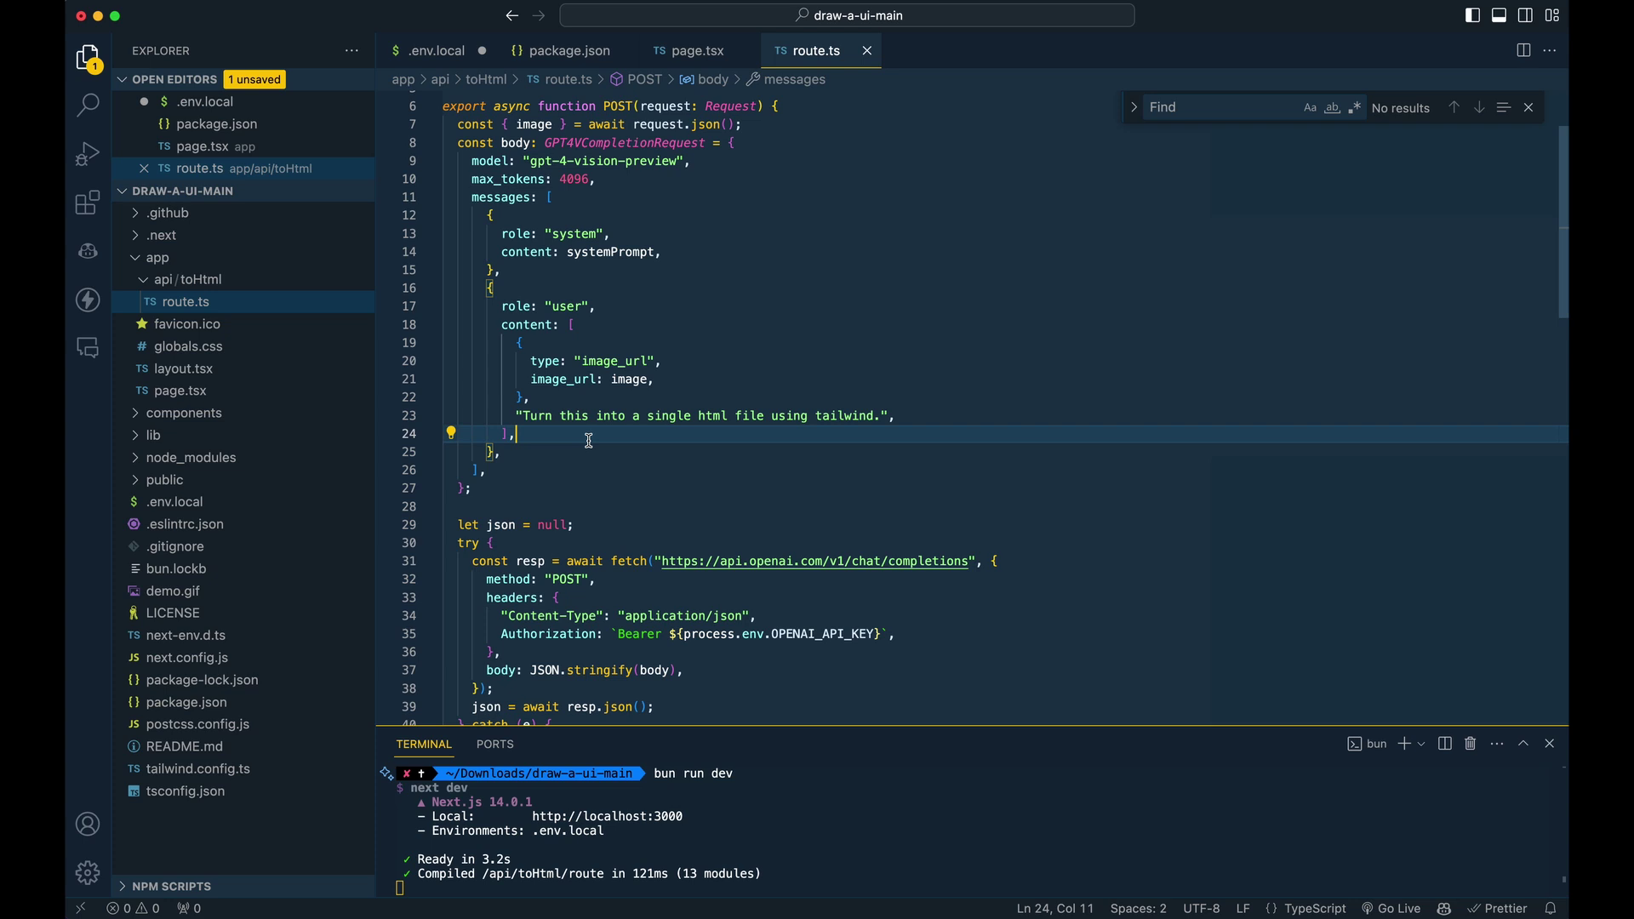
- Review the gpt-4-vision-preview messages and fetch request, then return to the browser's code preview
scroll(588, 439, "down", 5)
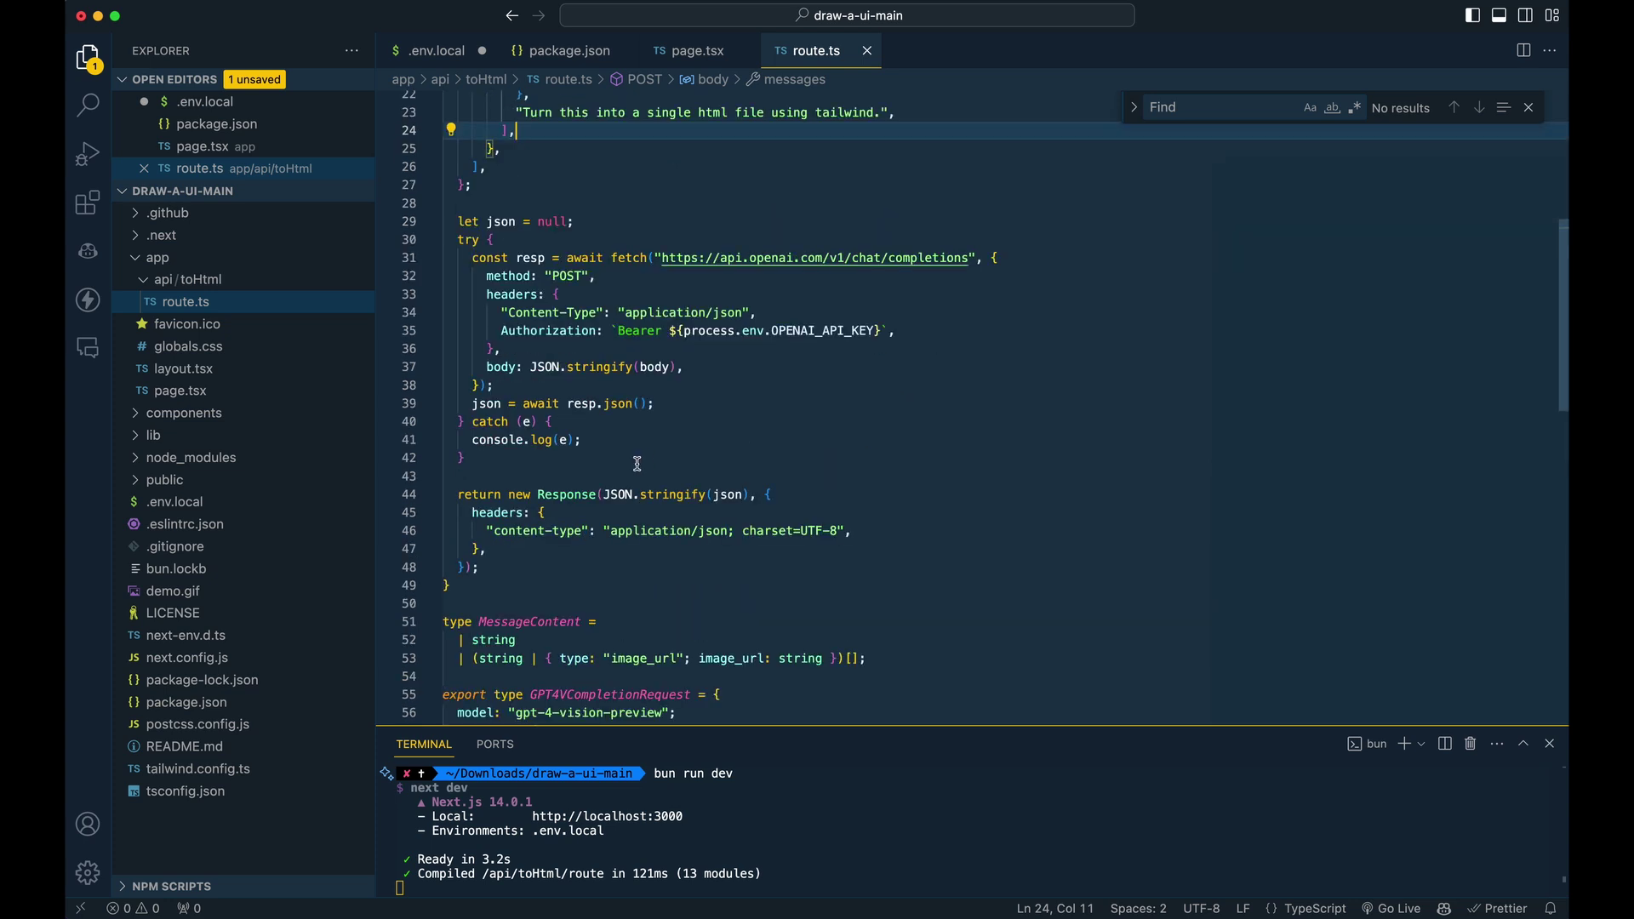
scroll(639, 459, "up", 2)
scroll(673, 473, "down", 4)
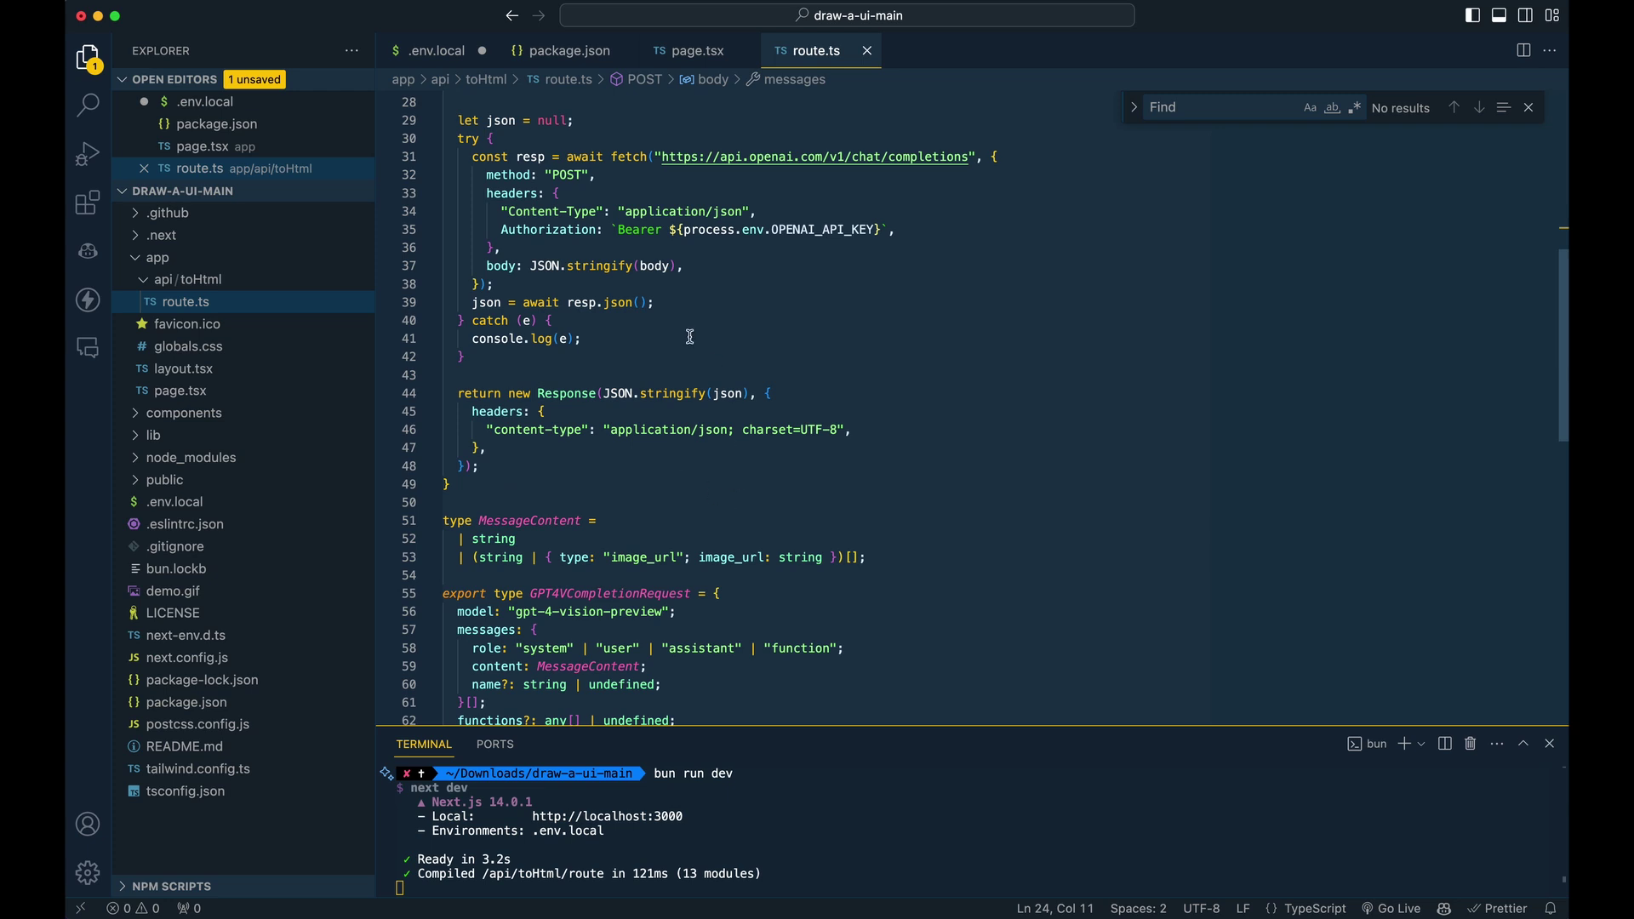
mouse_move(698, 396)
scroll(529, 343, "up", 4)
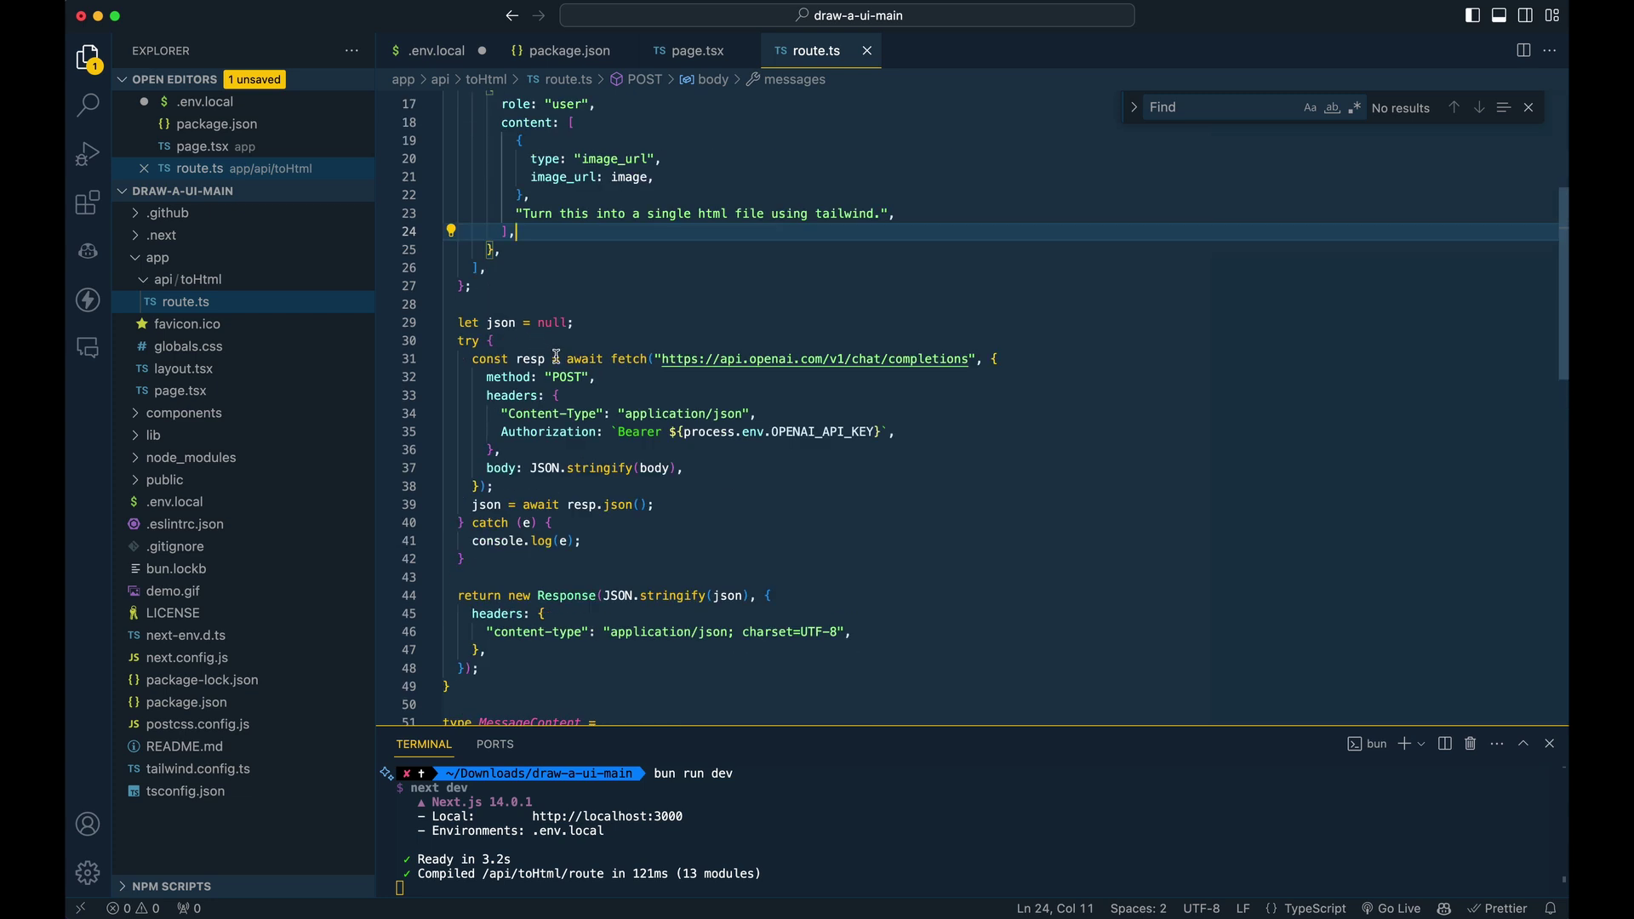
scroll(600, 450, "down", 4)
scroll(787, 443, "up", 2)
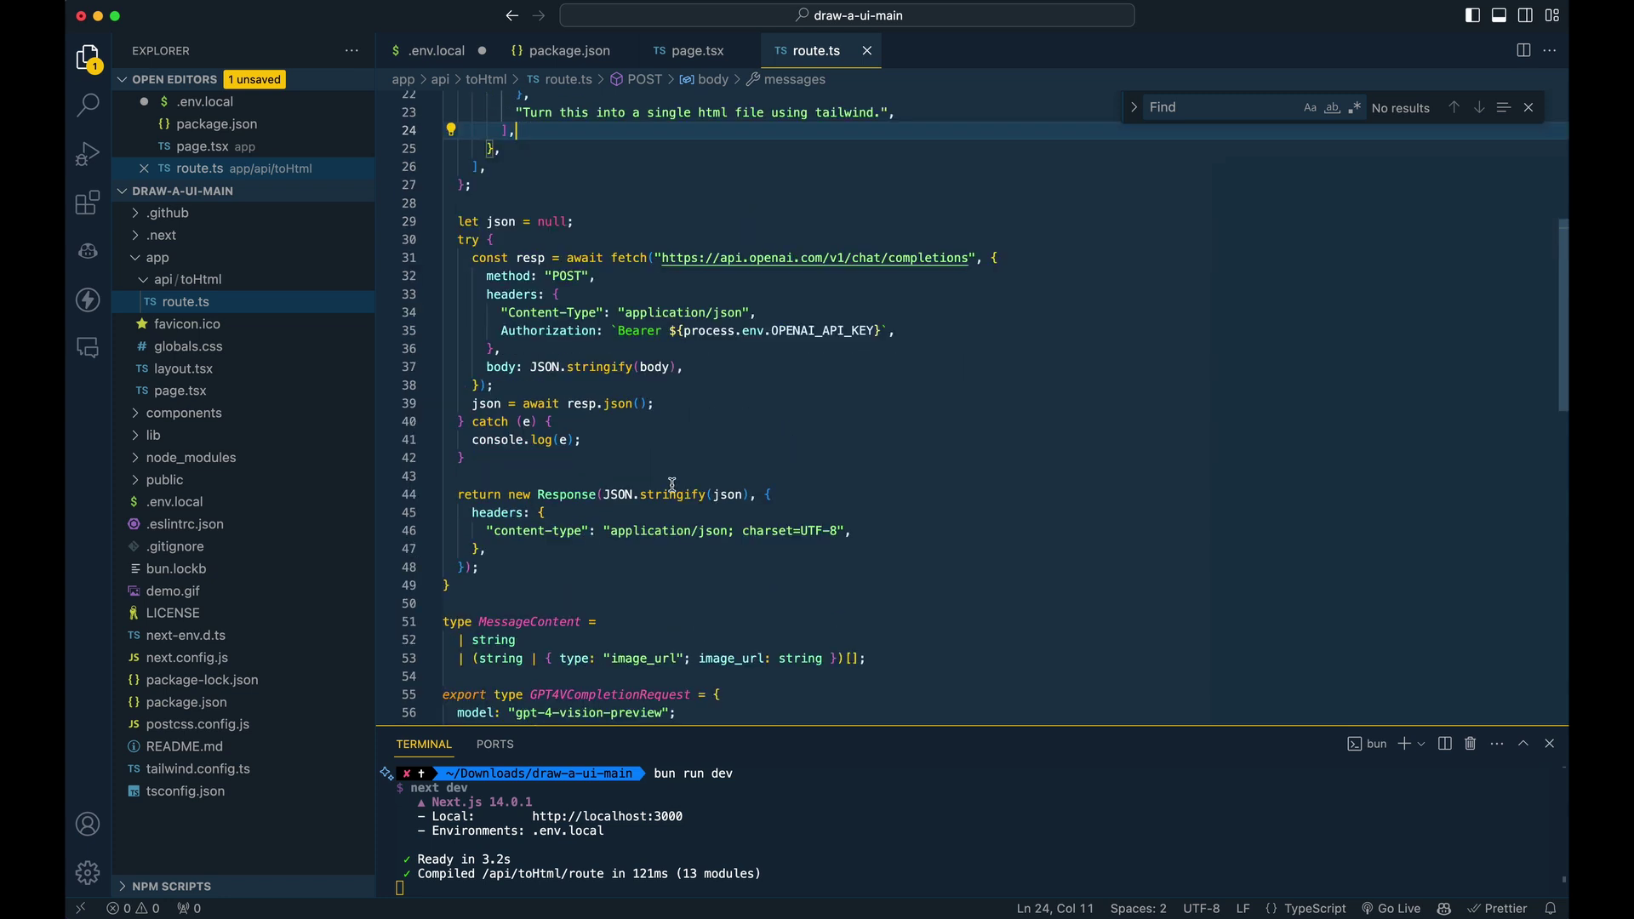
scroll(661, 449, "up", 2)
scroll(661, 449, "up", 4)
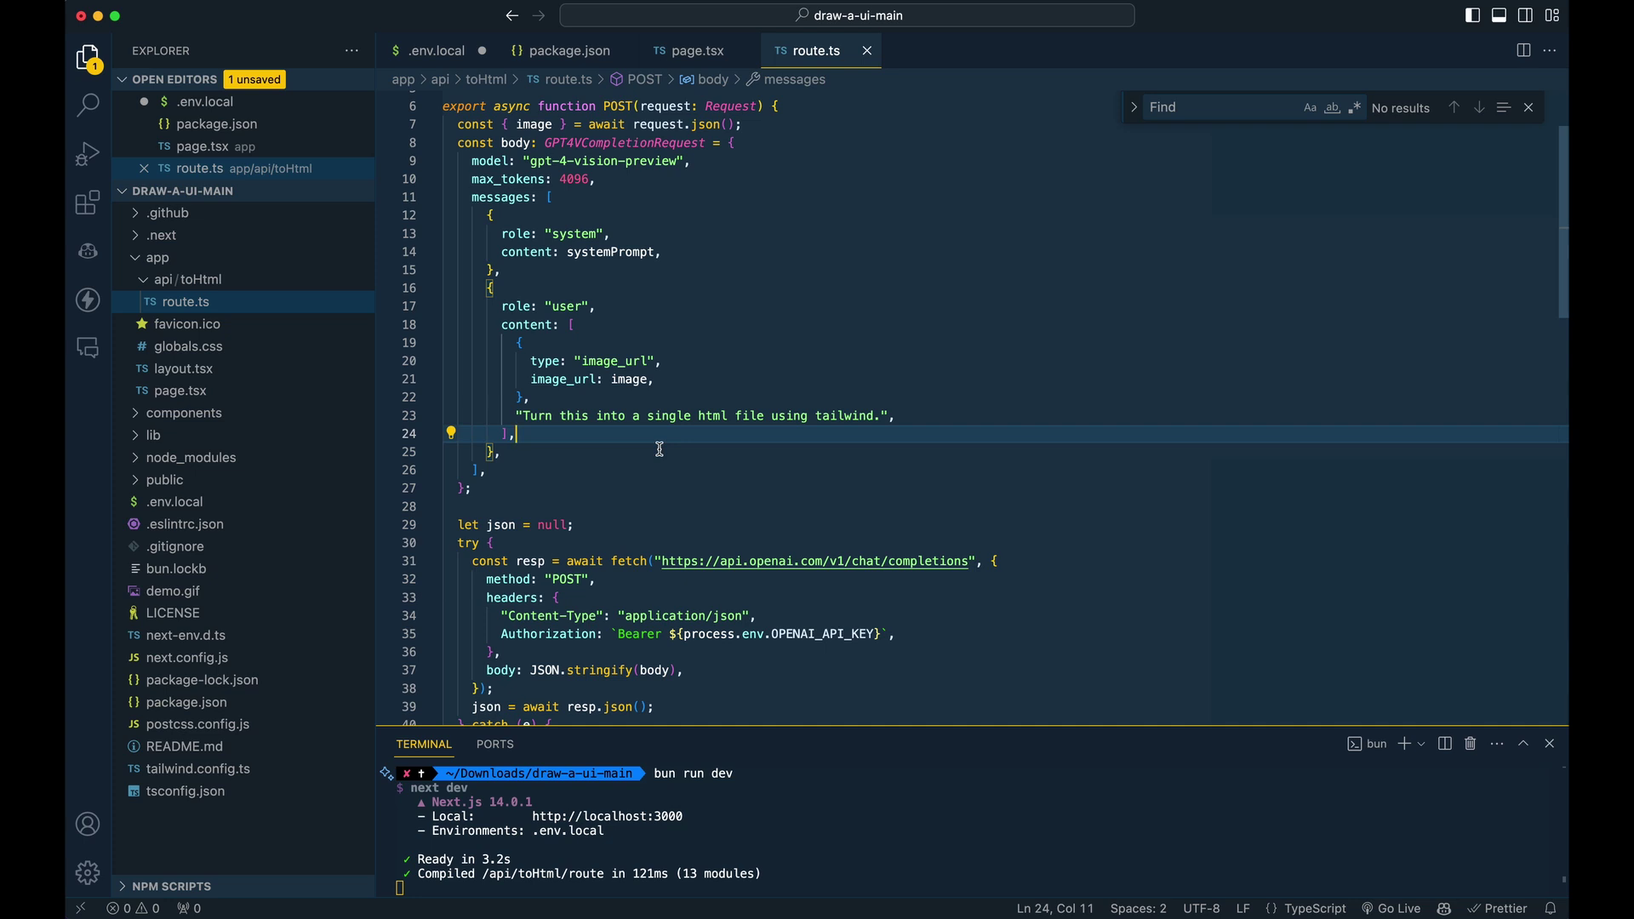
key("super+Tab")
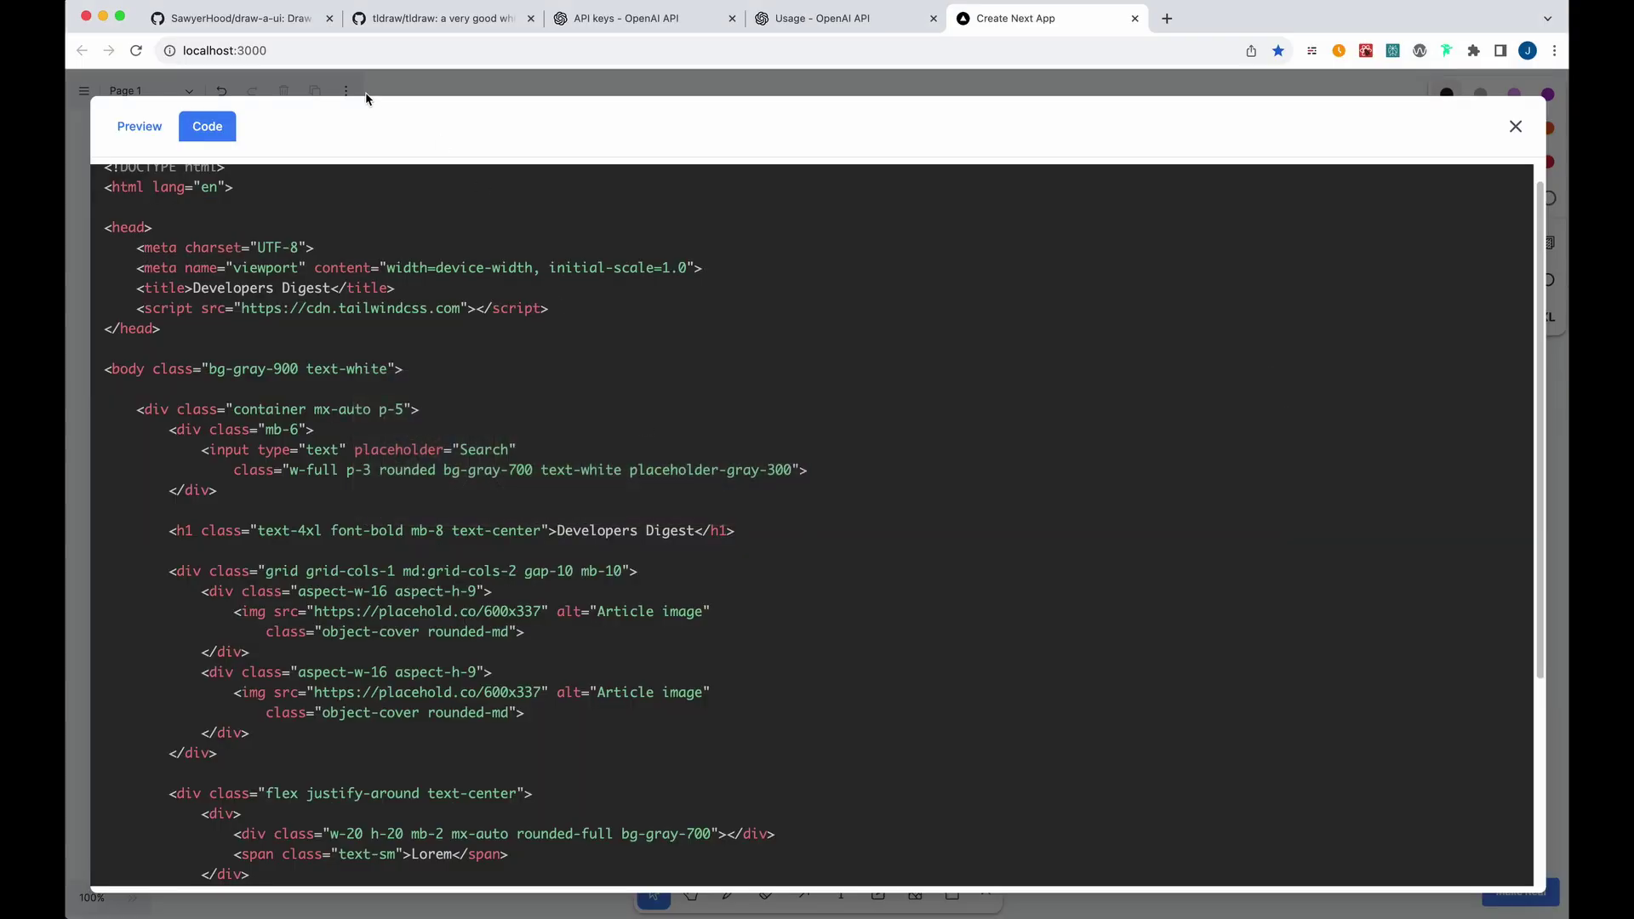
- Return to the draw-a-ui GitHub tab and scroll to its README on tldraw and gpt-4-vision
left_click(282, 32)
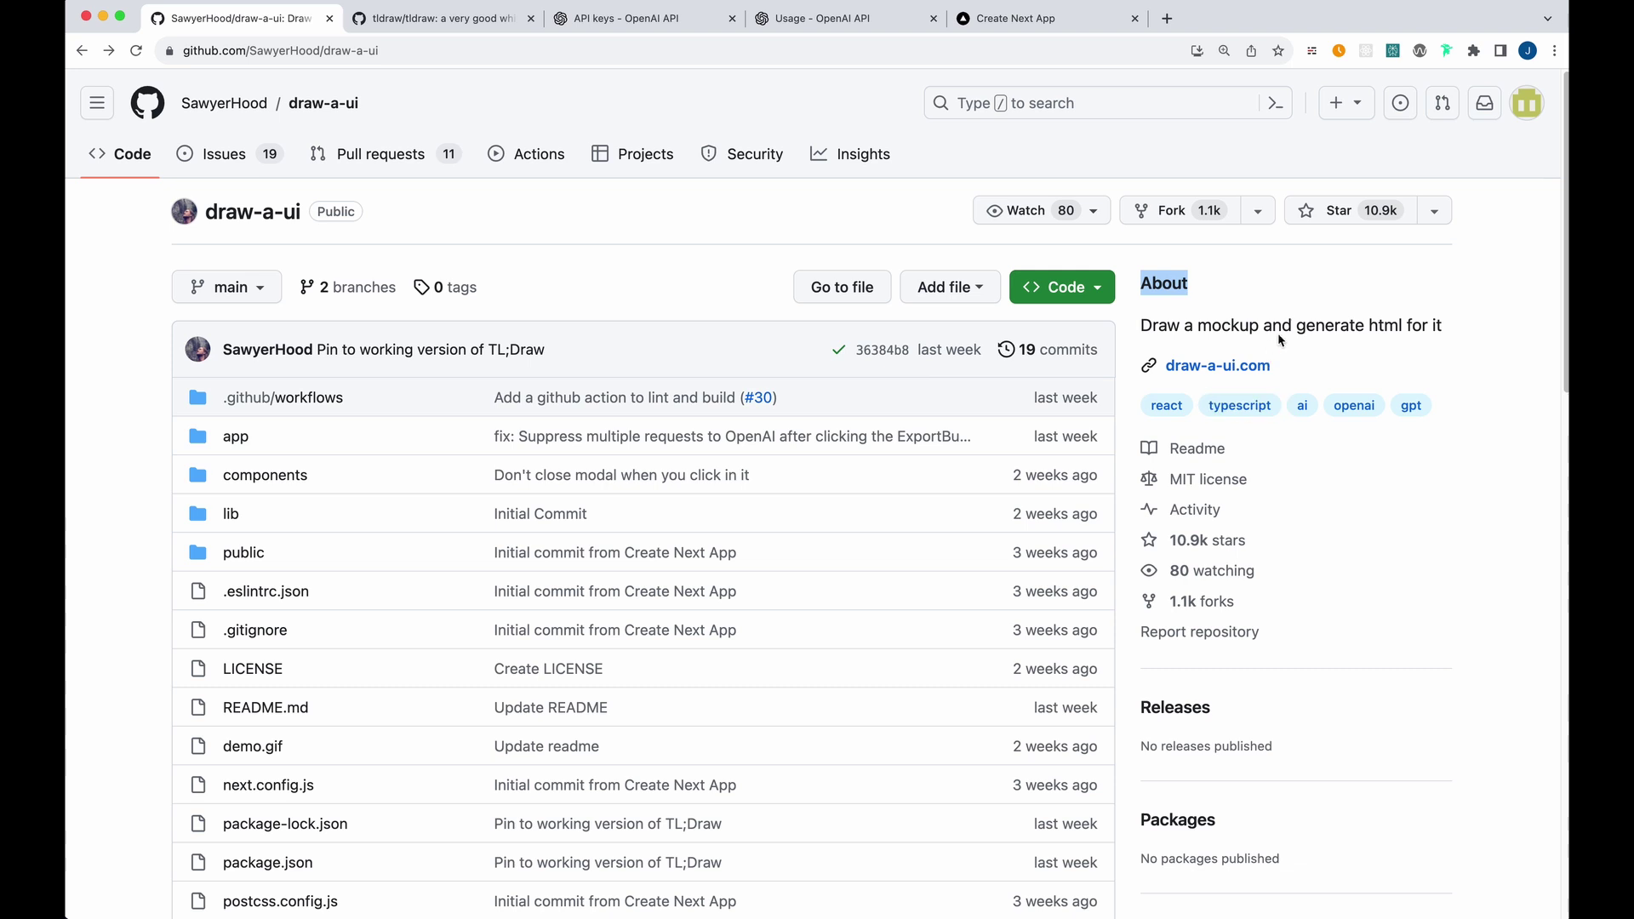
scroll(1289, 417, "down", 5)
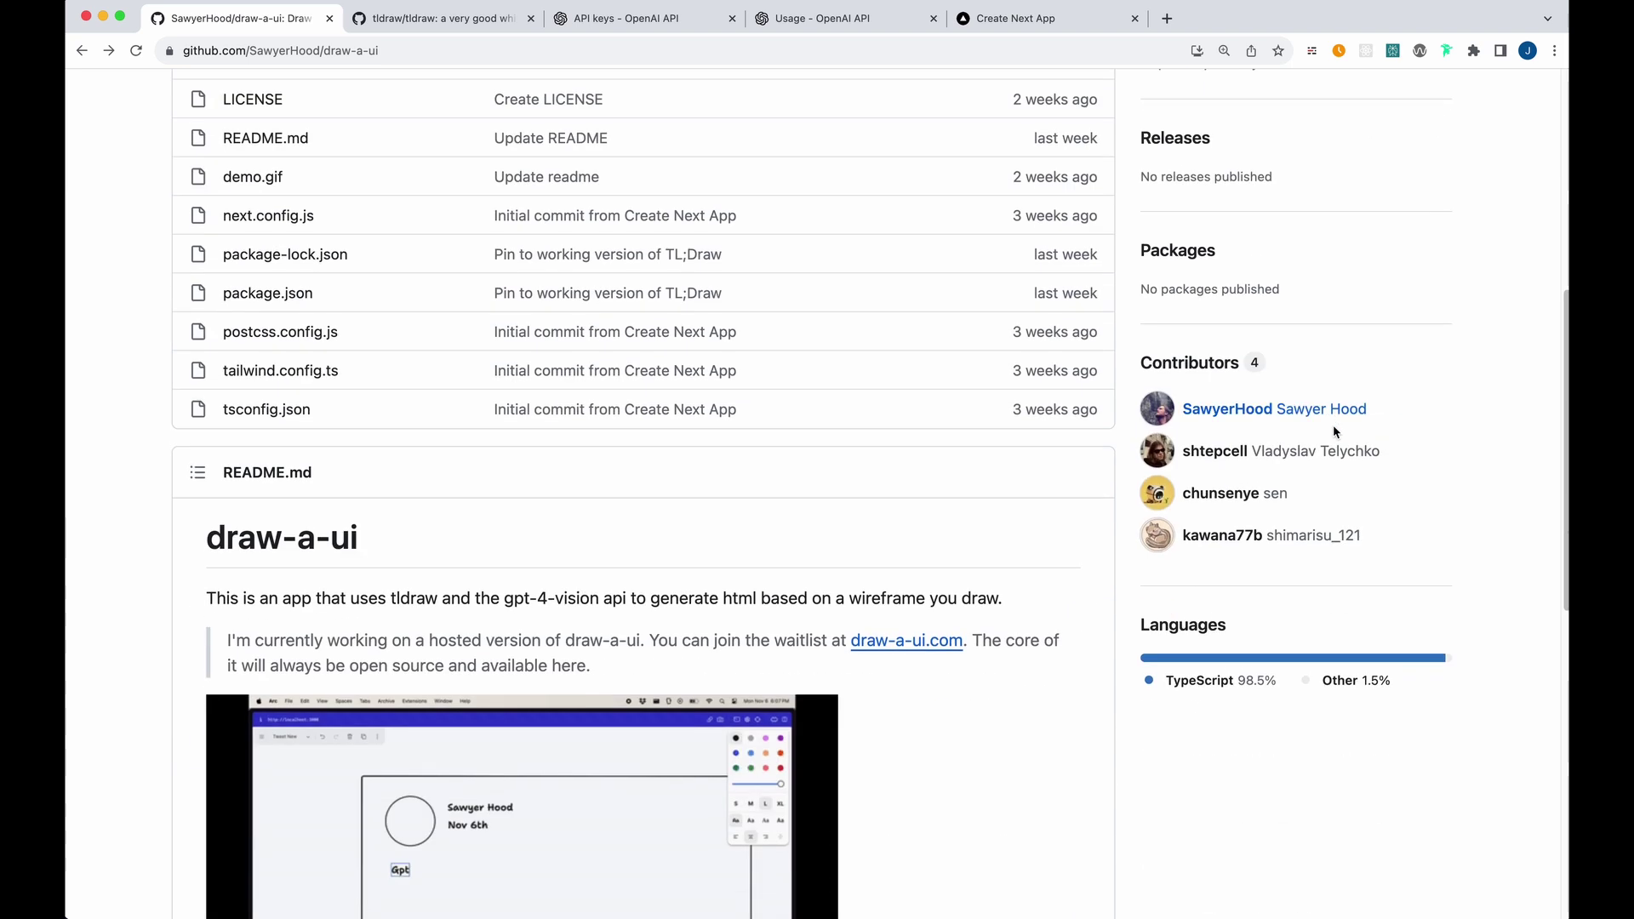